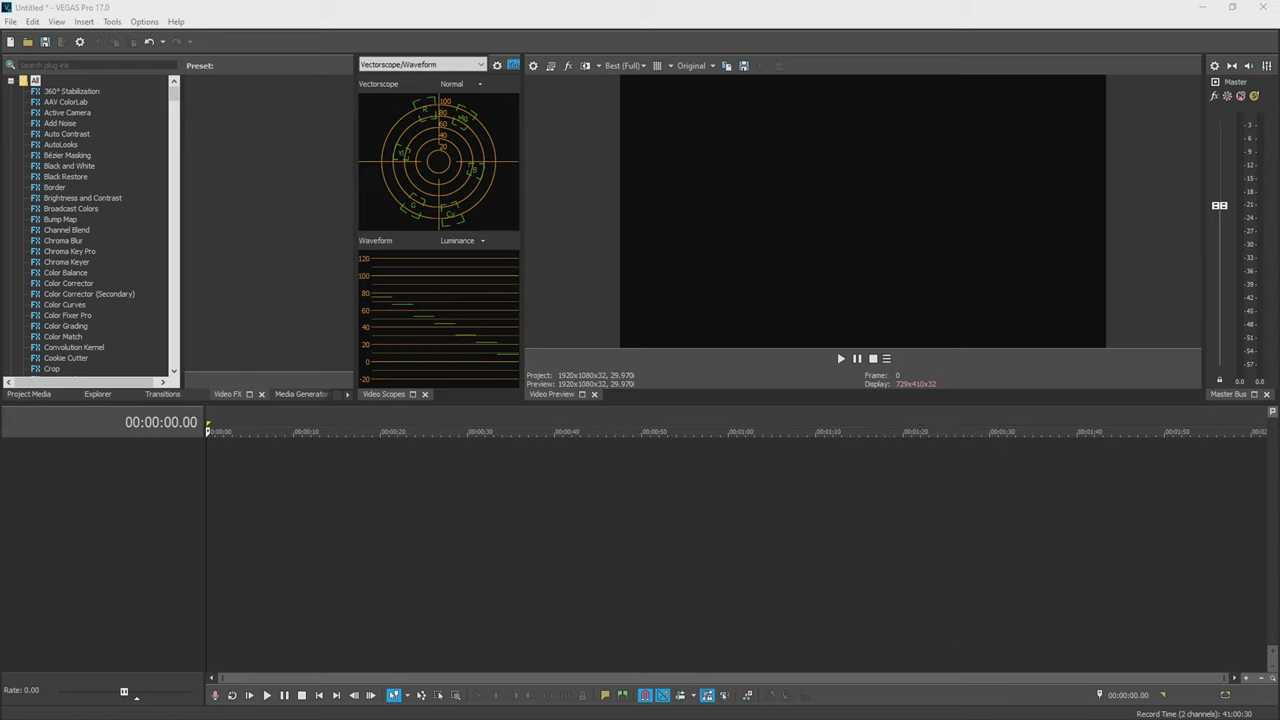
Place handheld.mov at the timeline start and preview its playback.
left_click_drag(267, 412, 215, 445)
key("space")
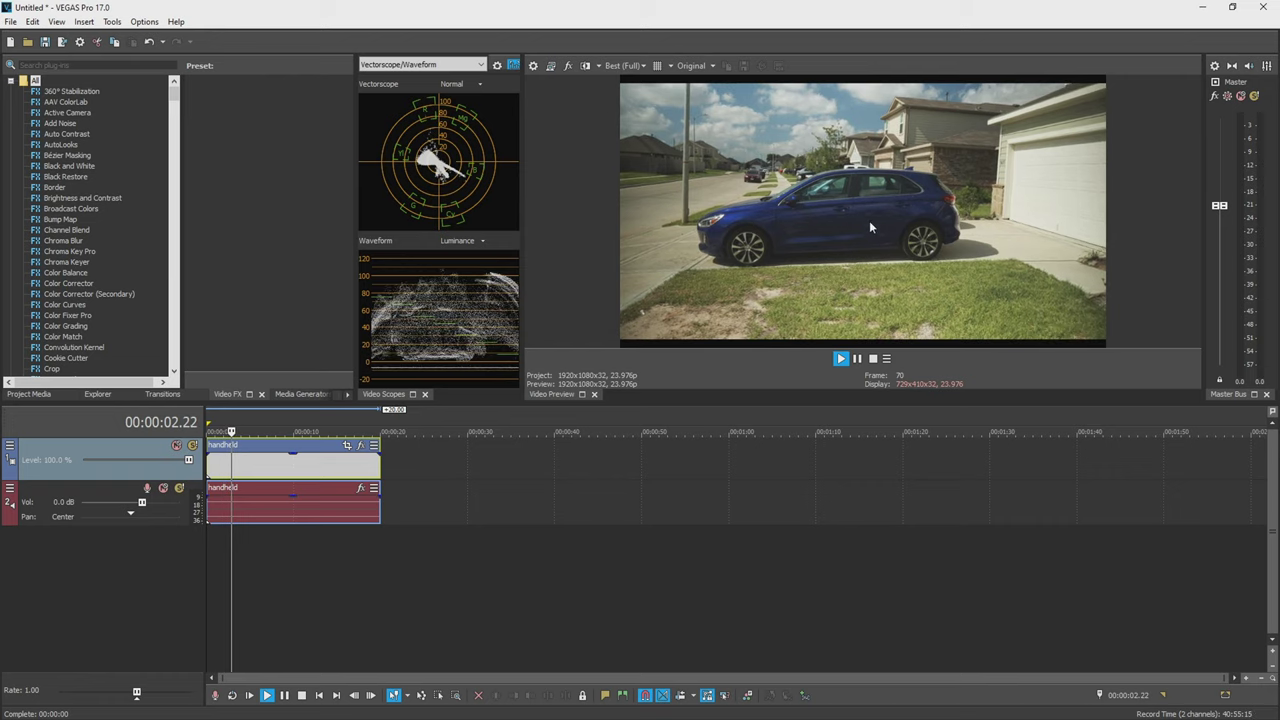
key("space")
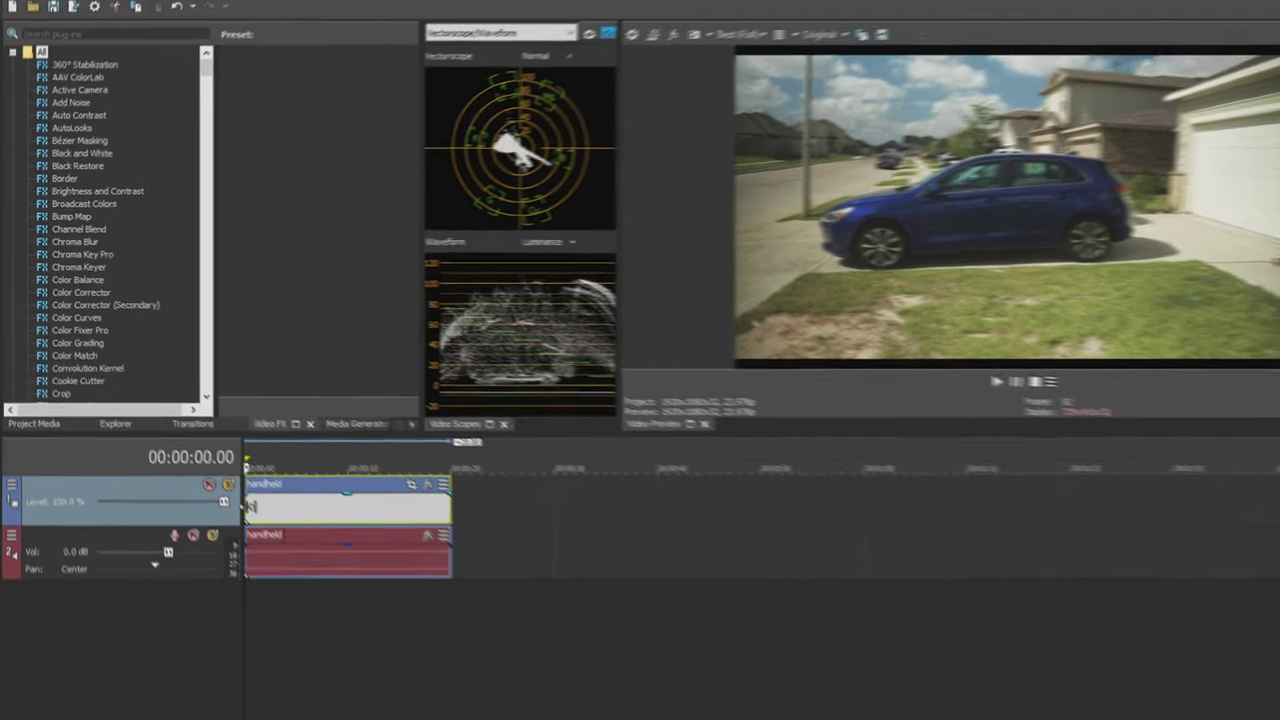
Convert the clip into a nested timeline, saving the parent as project and the nest as project_nest.
right_click(262, 505)
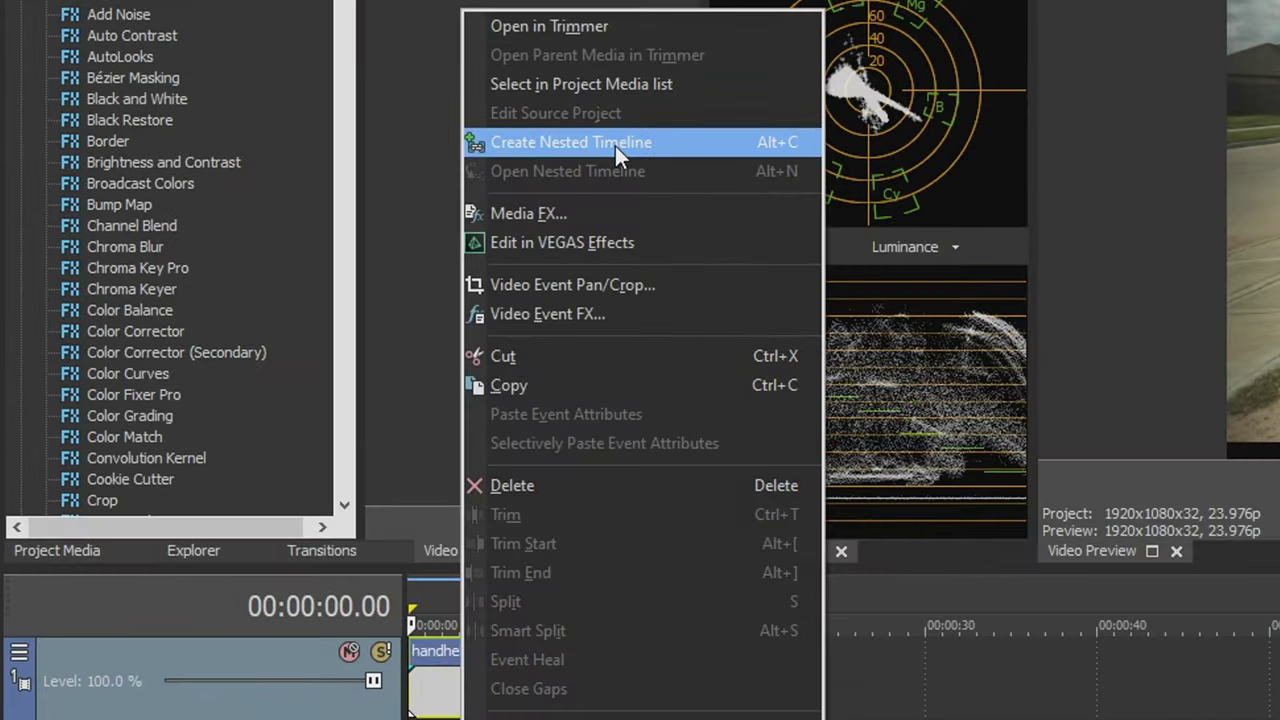
left_click(614, 146)
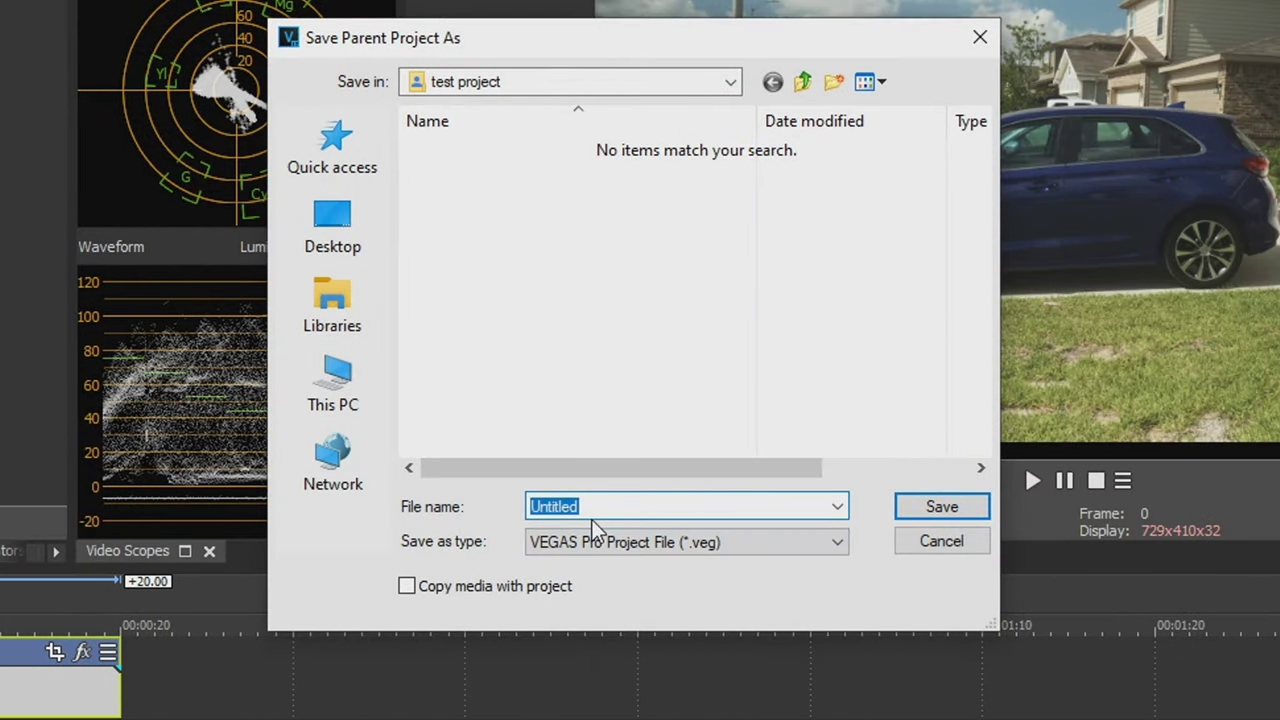
type("project")
key("Return")
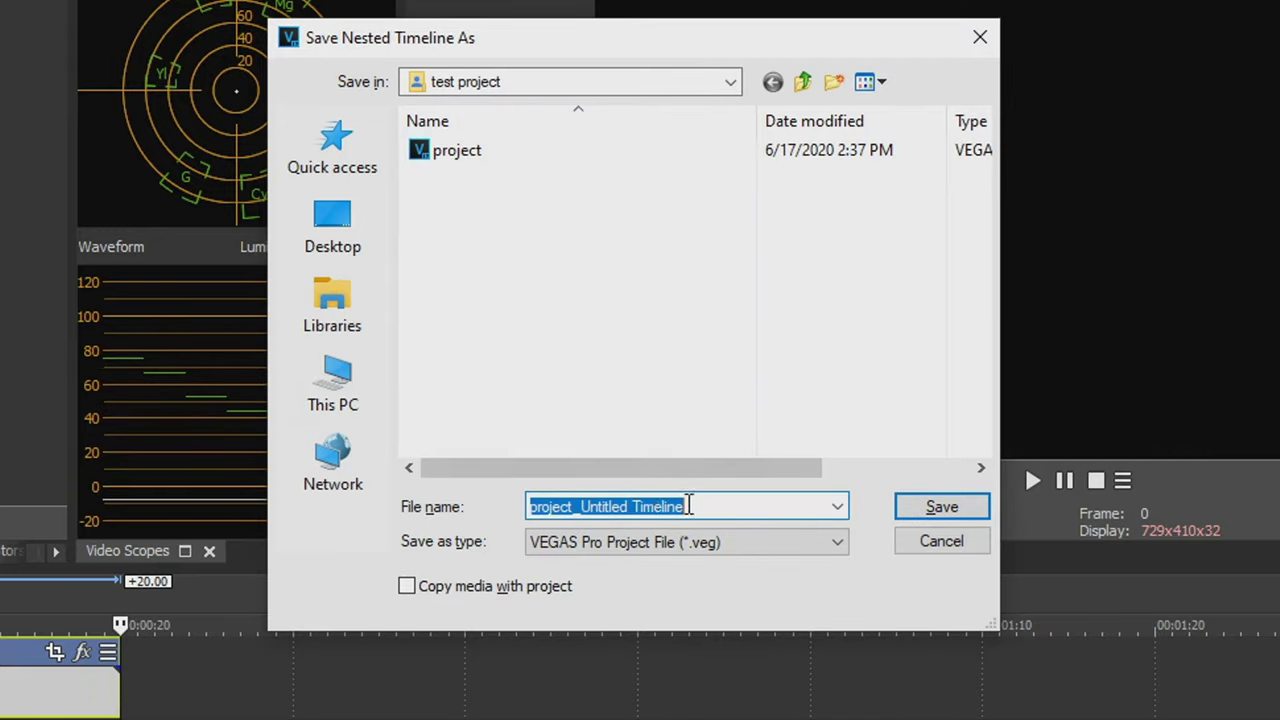
left_click(689, 506)
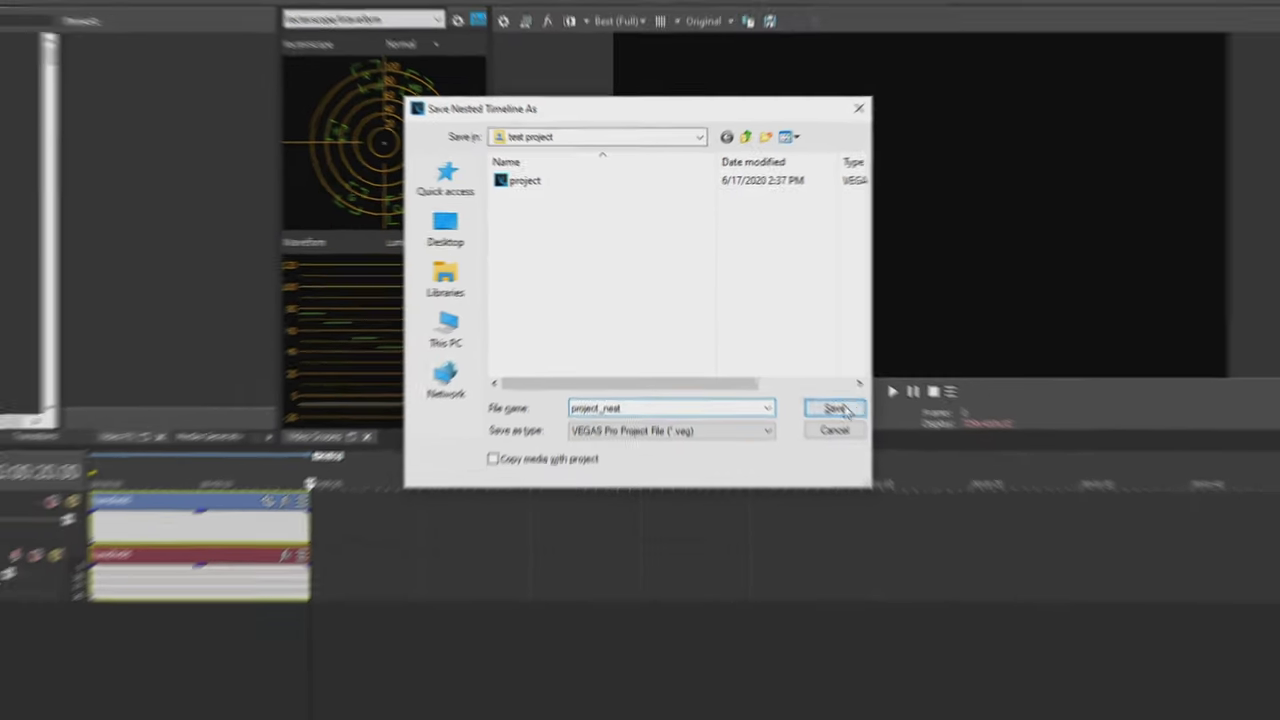
left_click(941, 506)
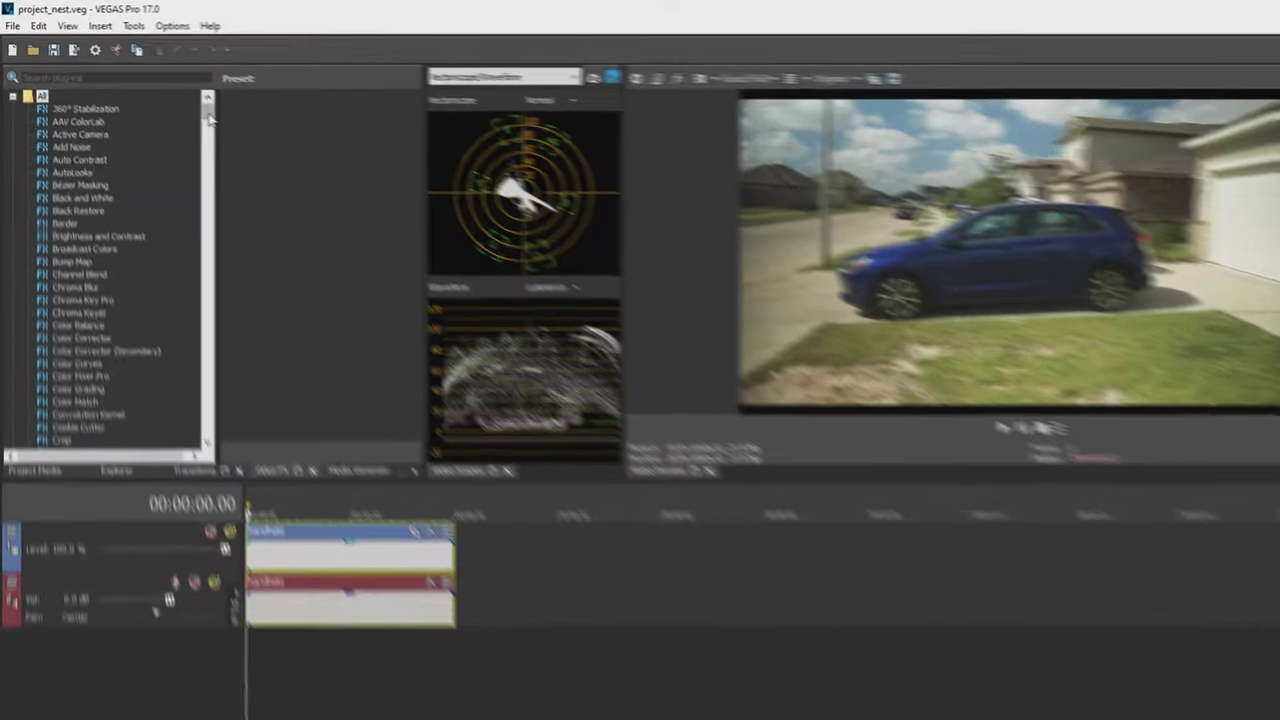
Apply the default Video Stabilization preset to the handheld clip.
scroll(87, 160, "down", 20)
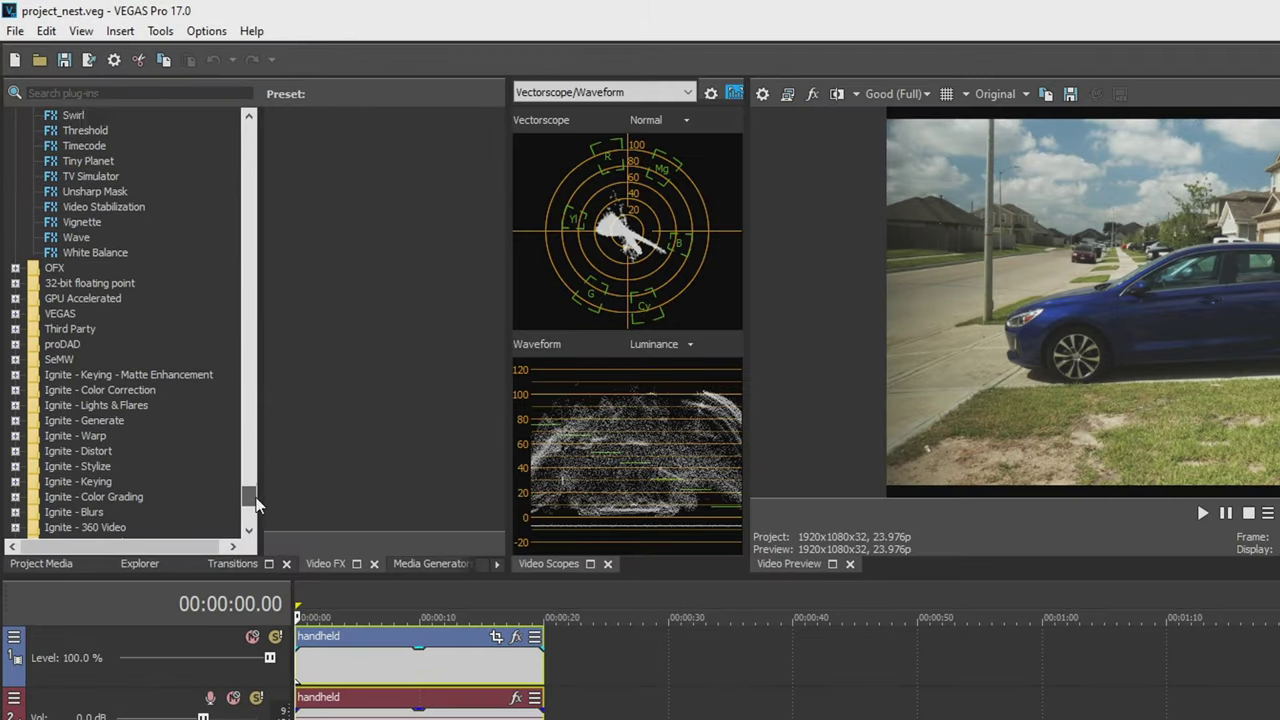
left_click(126, 193)
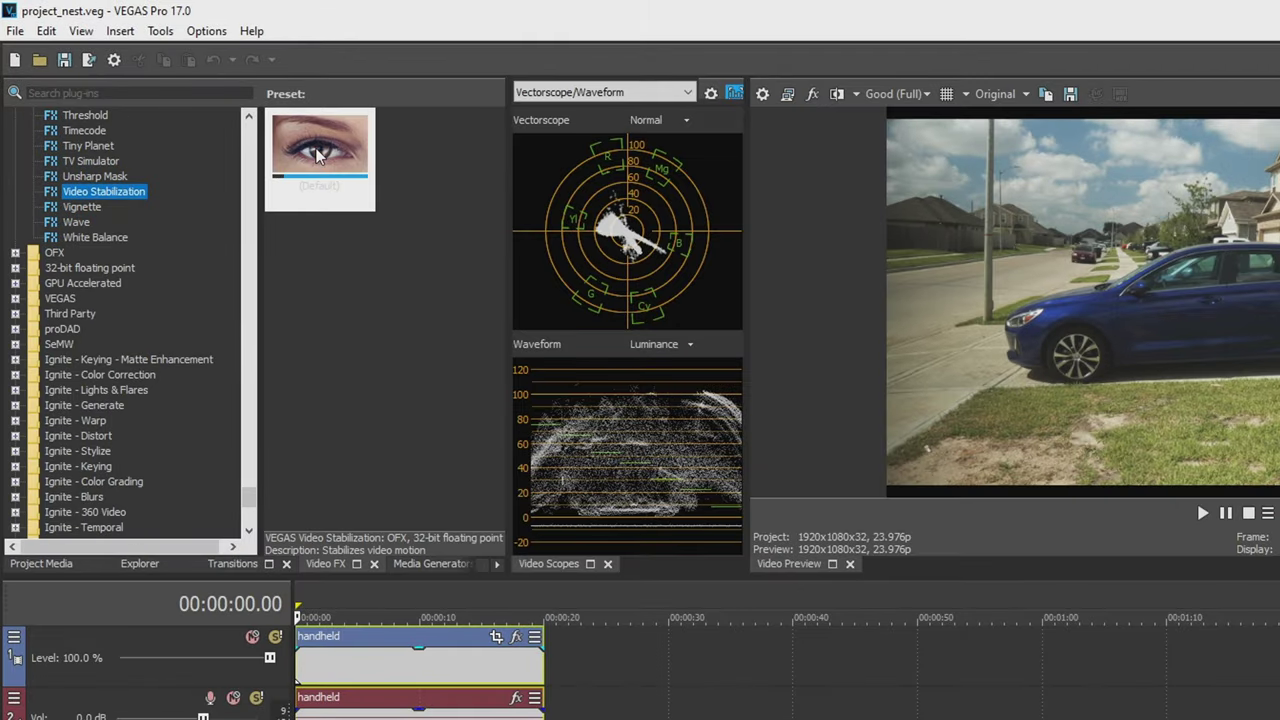
left_click_drag(318, 153, 336, 252)
left_click_drag(385, 677, 386, 677)
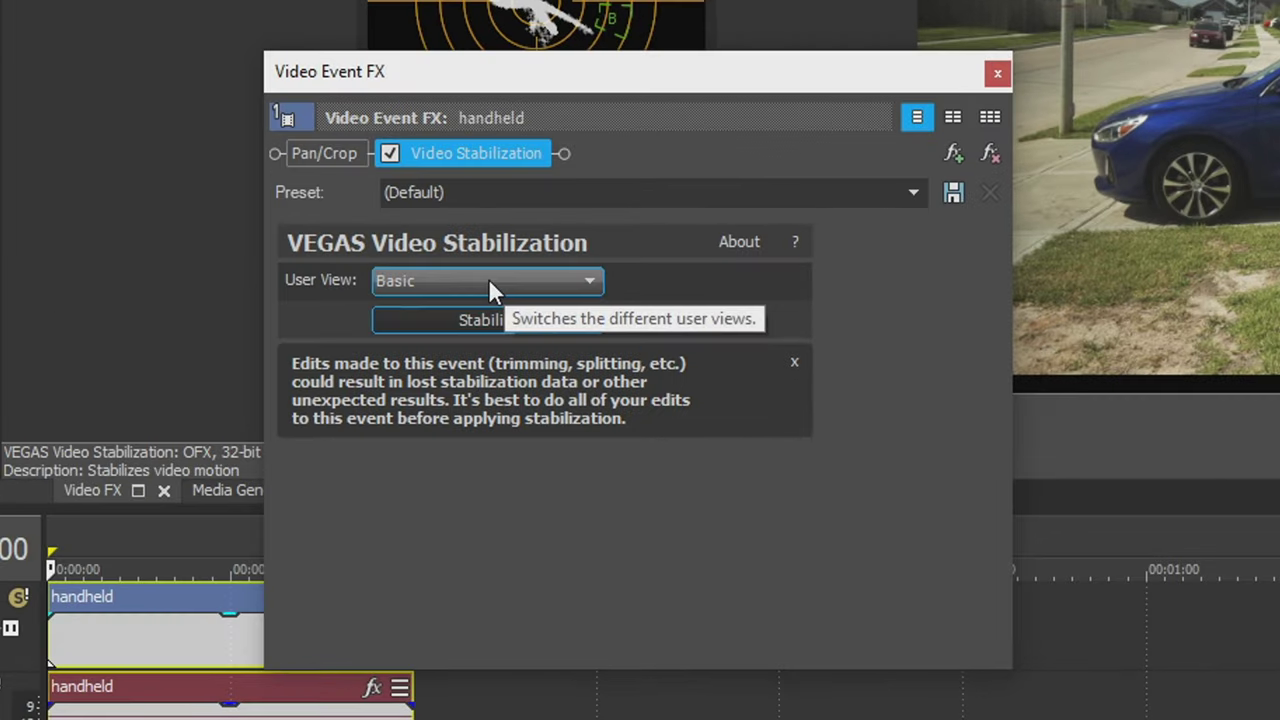
Switch the stabilization parameters to Expert view and keep the Accurate method.
left_click(490, 286)
left_click(425, 341)
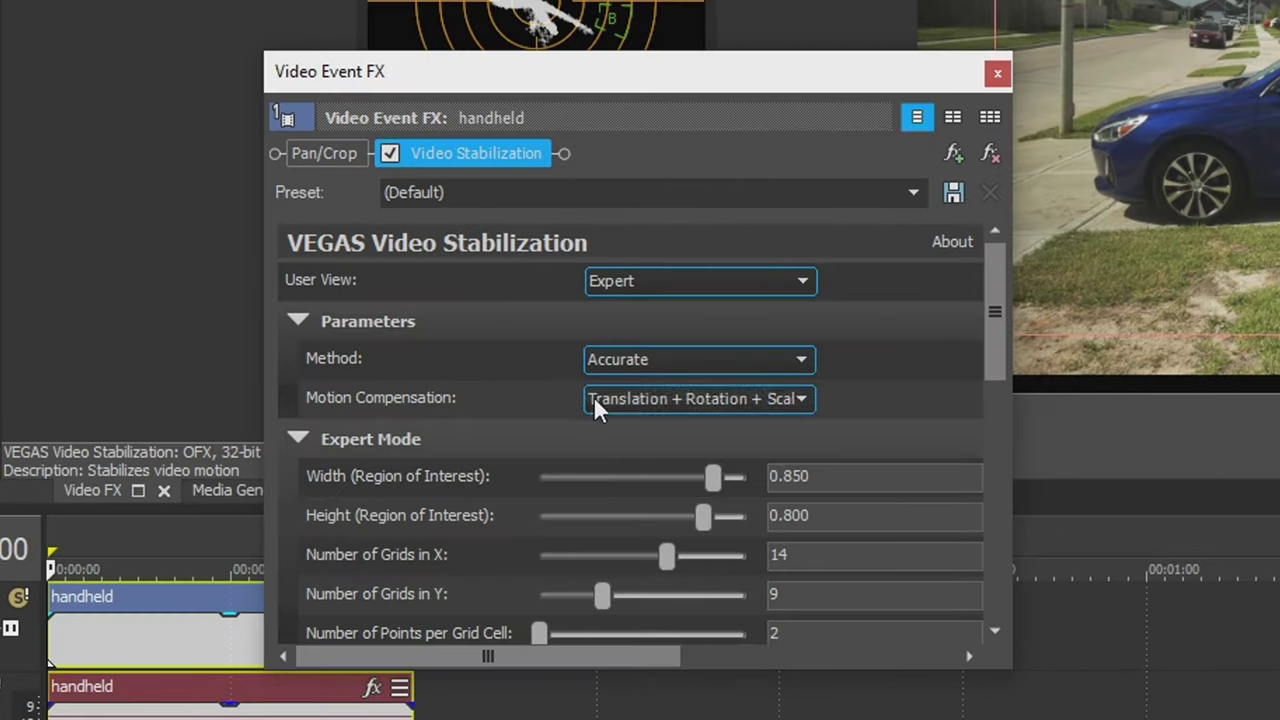
left_click(652, 361)
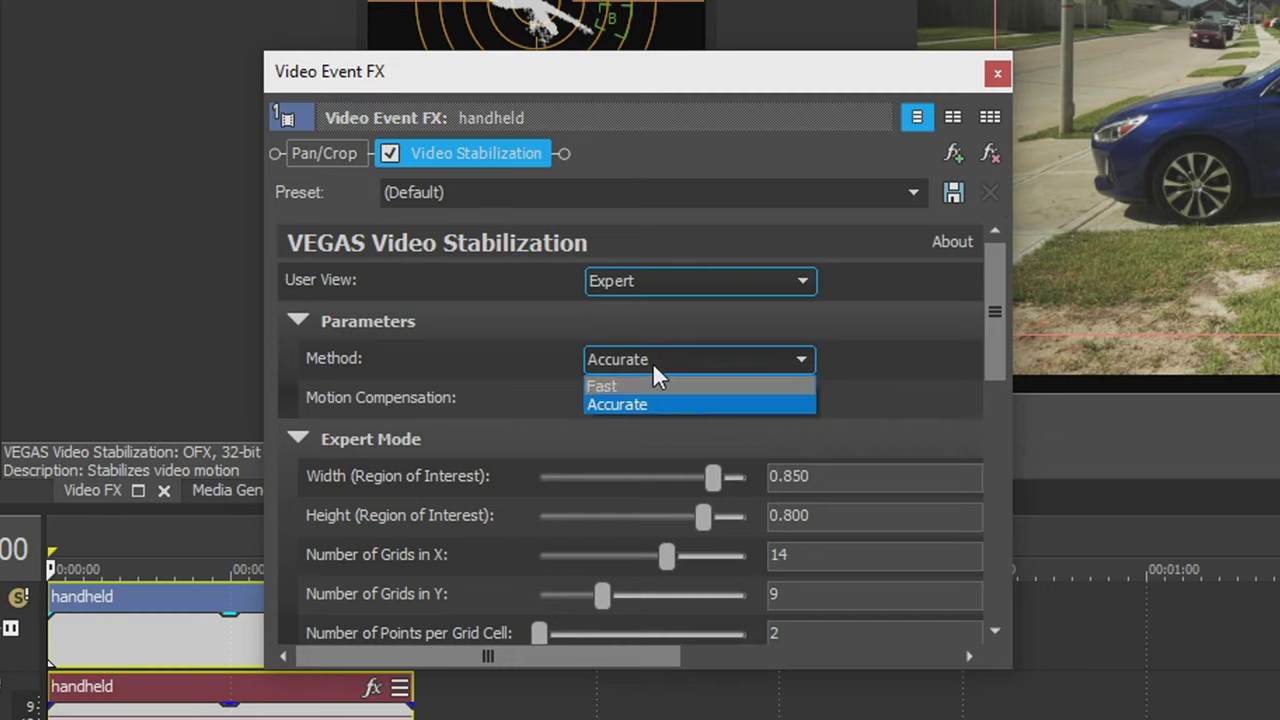
left_click(632, 402)
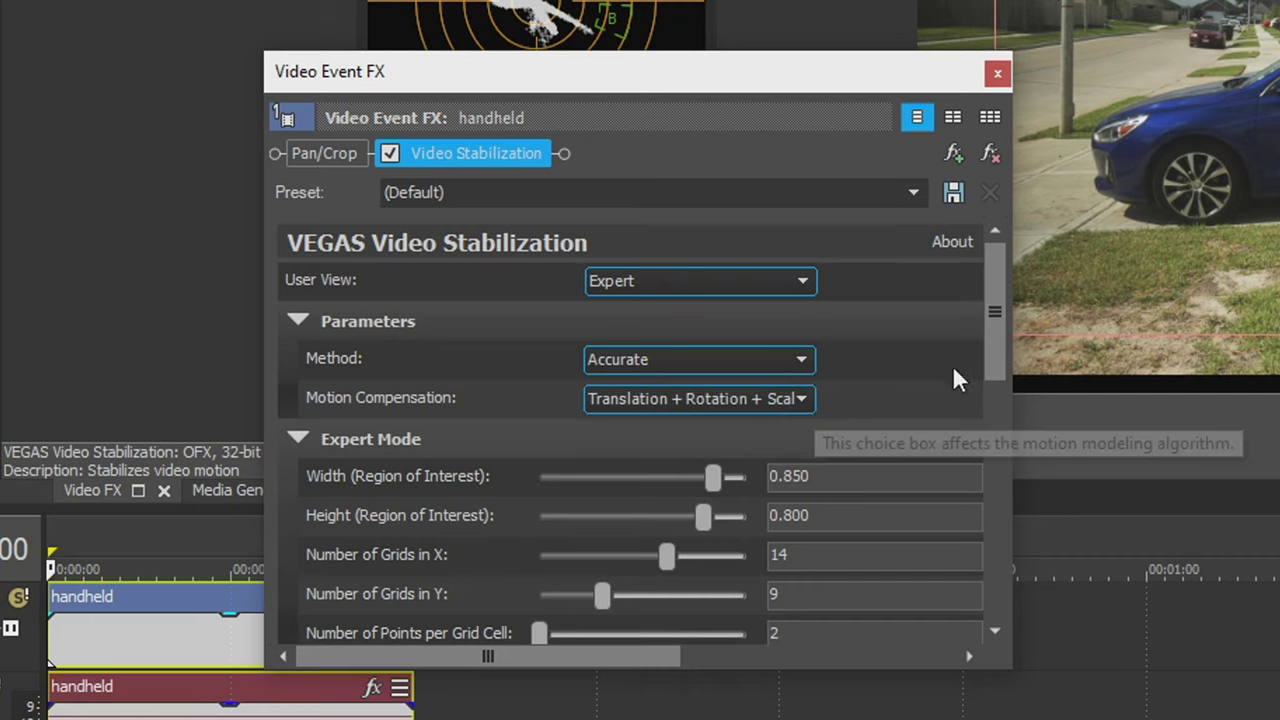
scroll(975, 350, "down", 2)
Set 20 points per grid cell and the Lucas-Kanade tracker, then run Analyze Motion.
left_click_drag(989, 333, 988, 372)
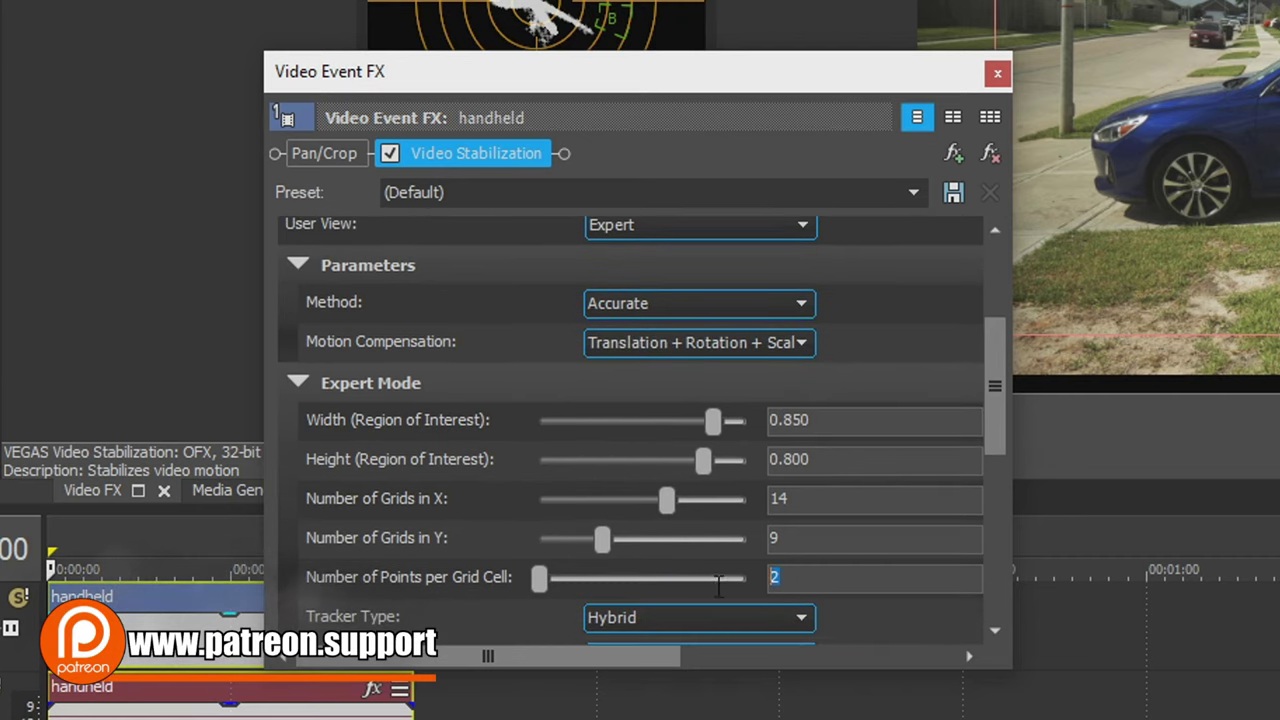
type("20")
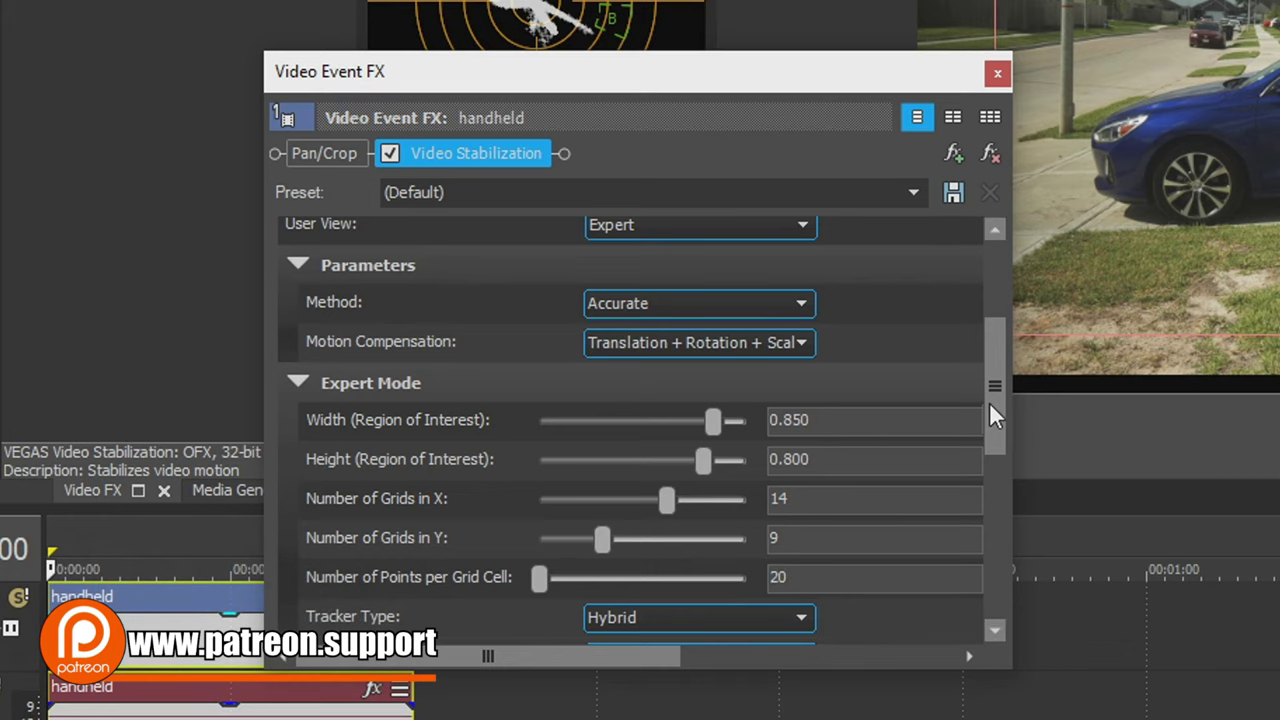
left_click_drag(989, 402, 990, 546)
left_click(699, 503)
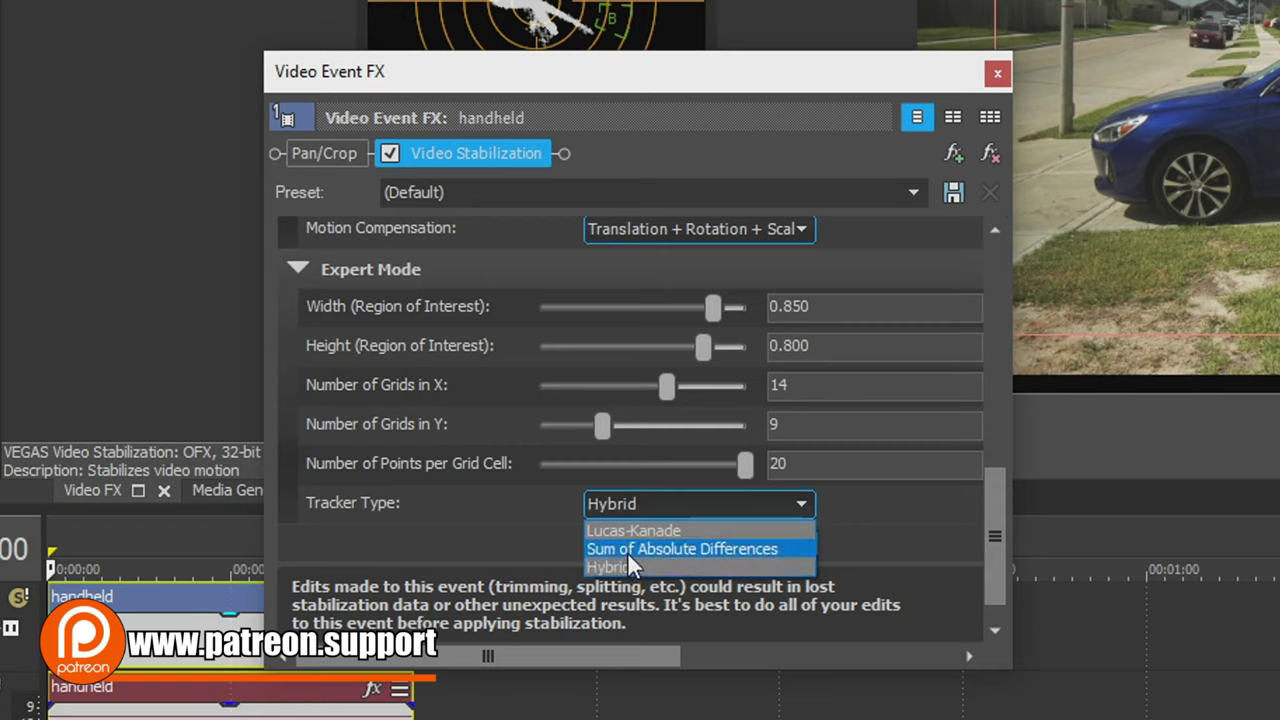
left_click(627, 532)
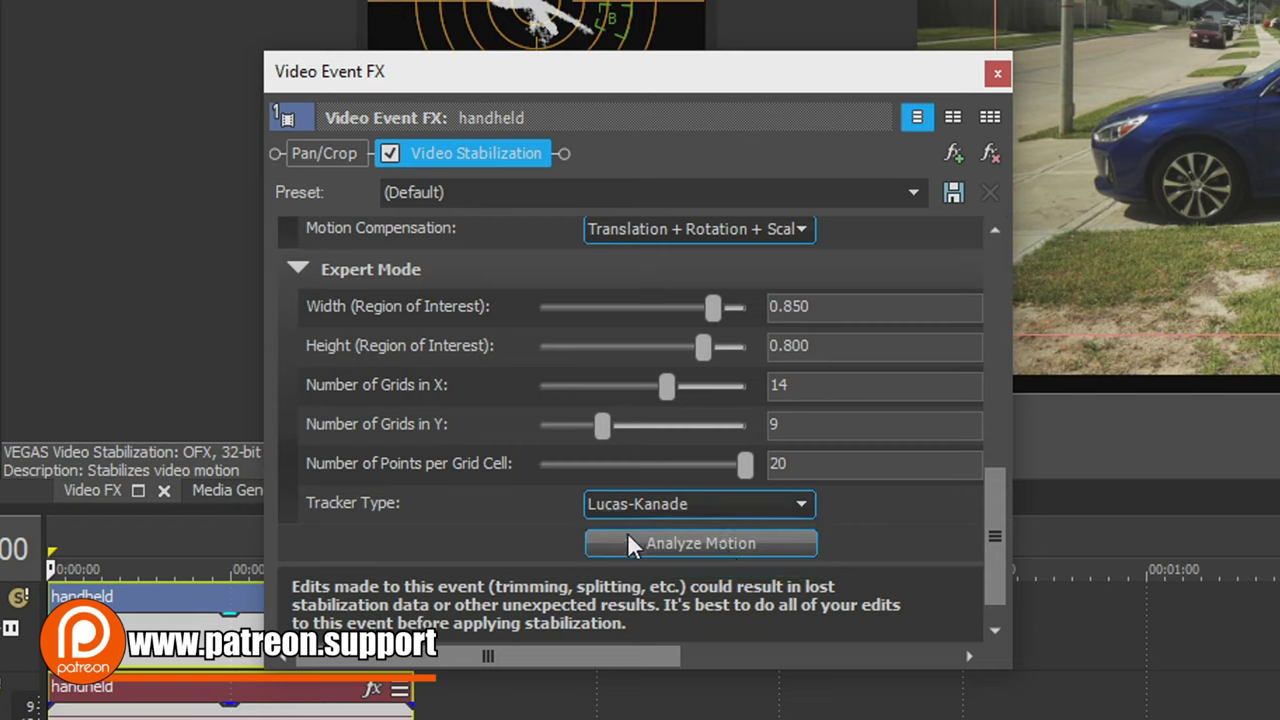
left_click(707, 545)
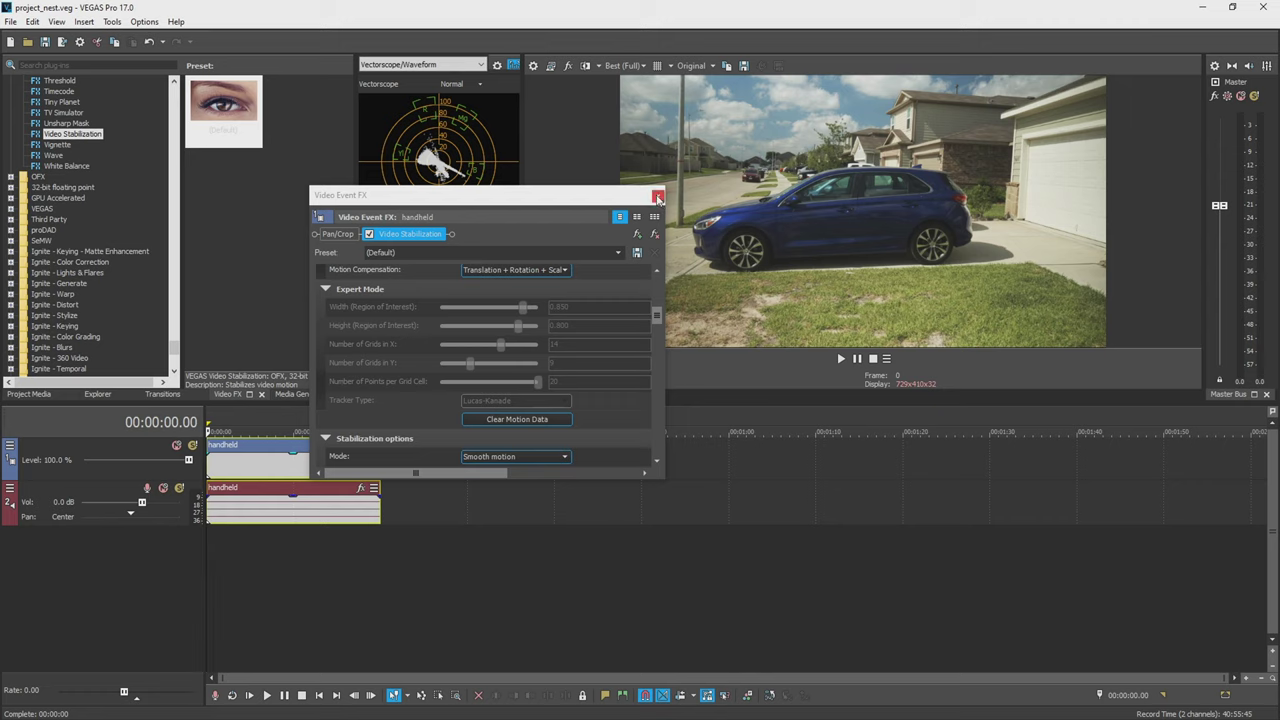
left_click(658, 197)
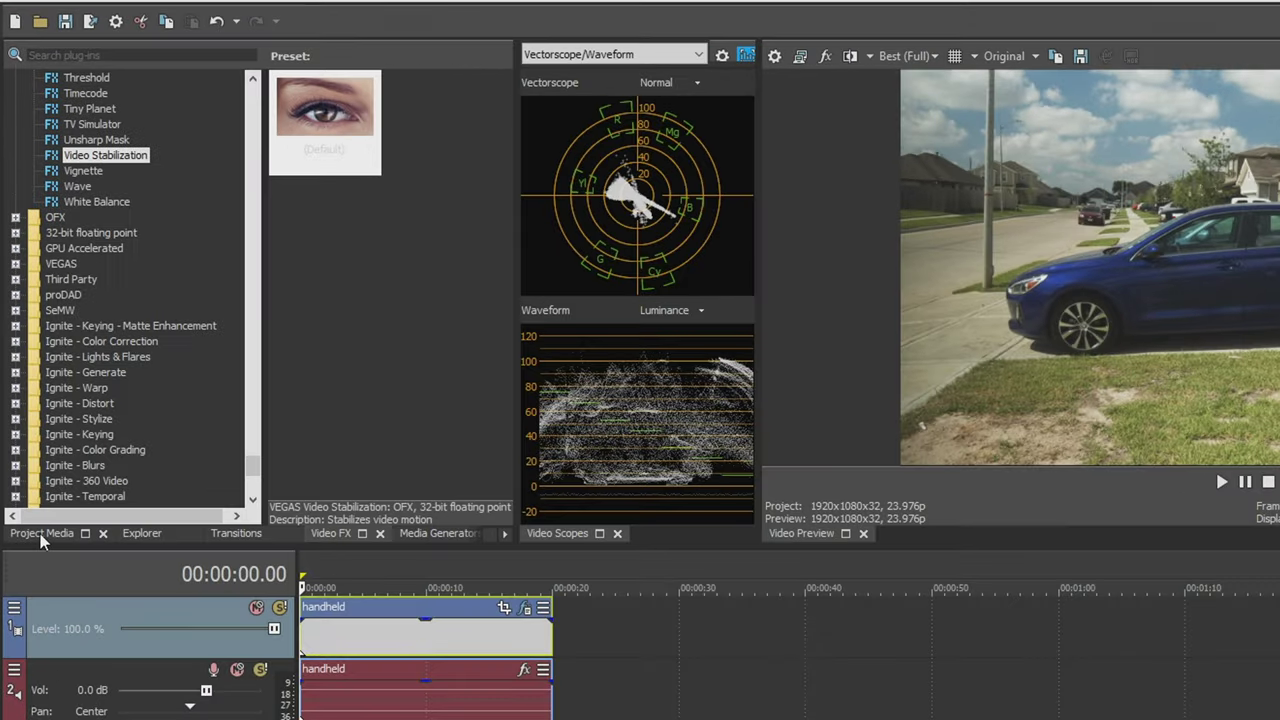
Replace handheld.mov with tripod1.mov in Project Media and reopen the event's Video Stabilization settings.
left_click(31, 429)
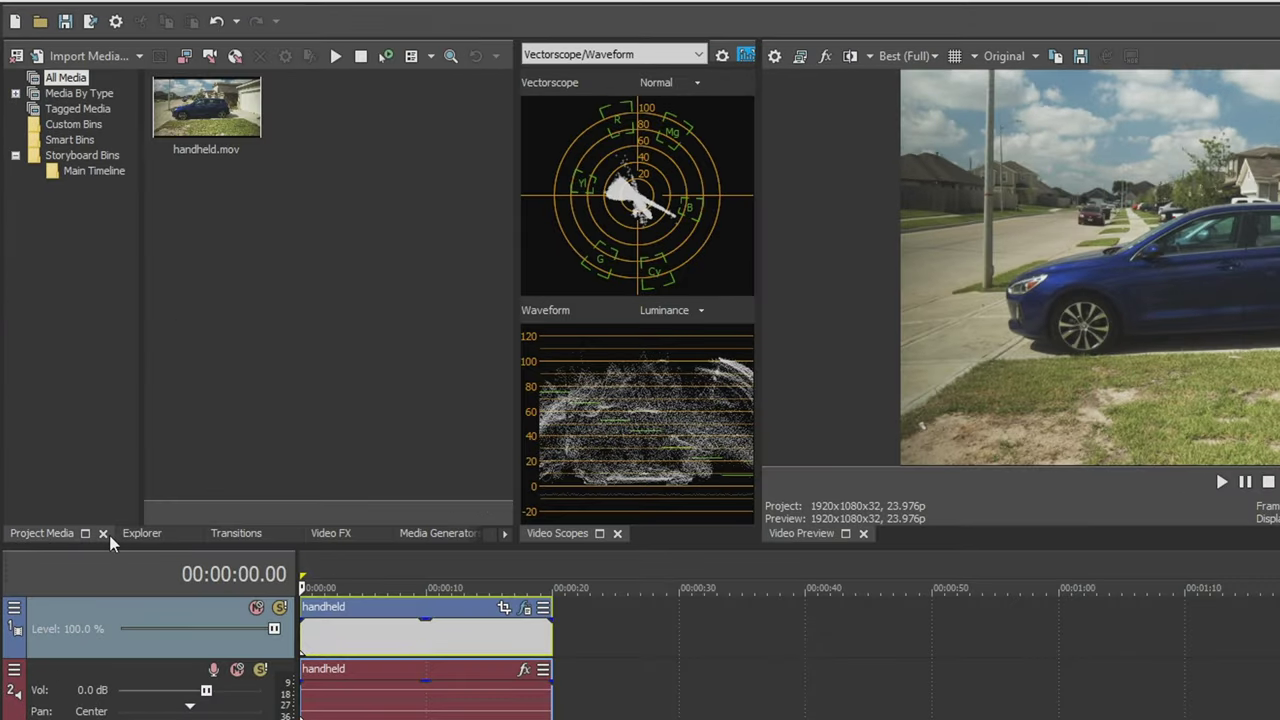
left_click(190, 108)
left_click(253, 216)
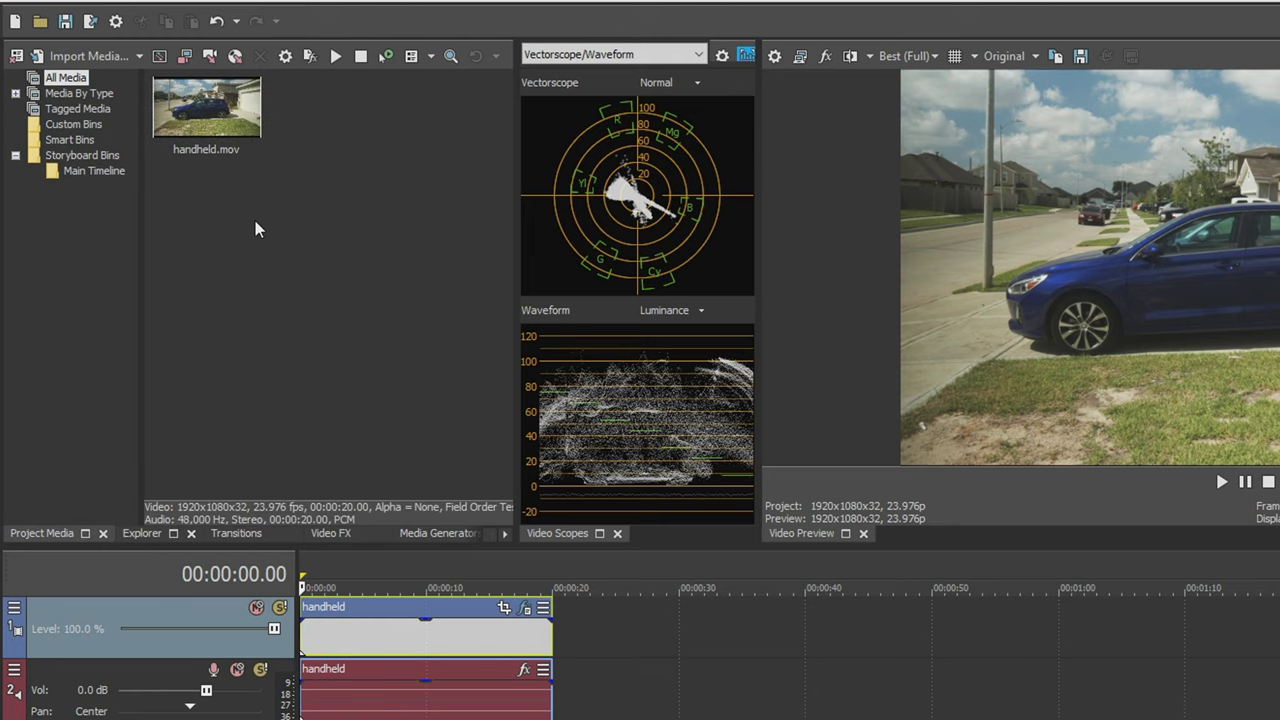
right_click(204, 117)
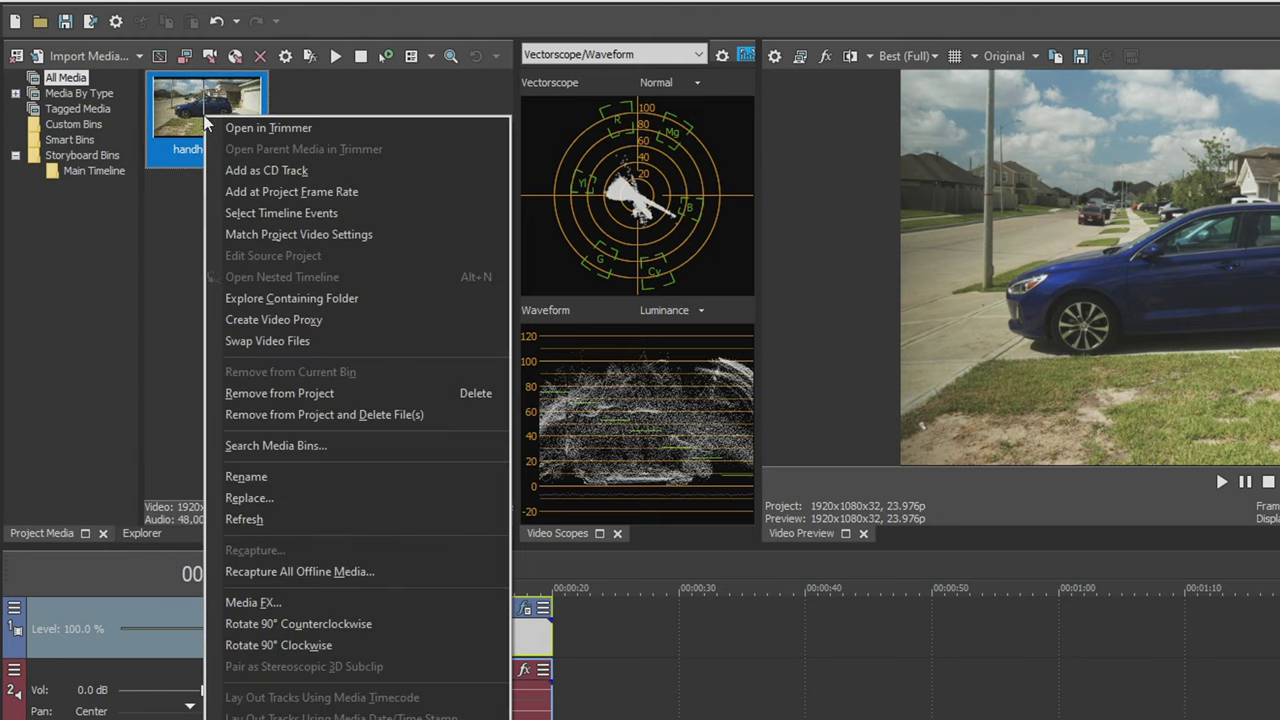
left_click(283, 497)
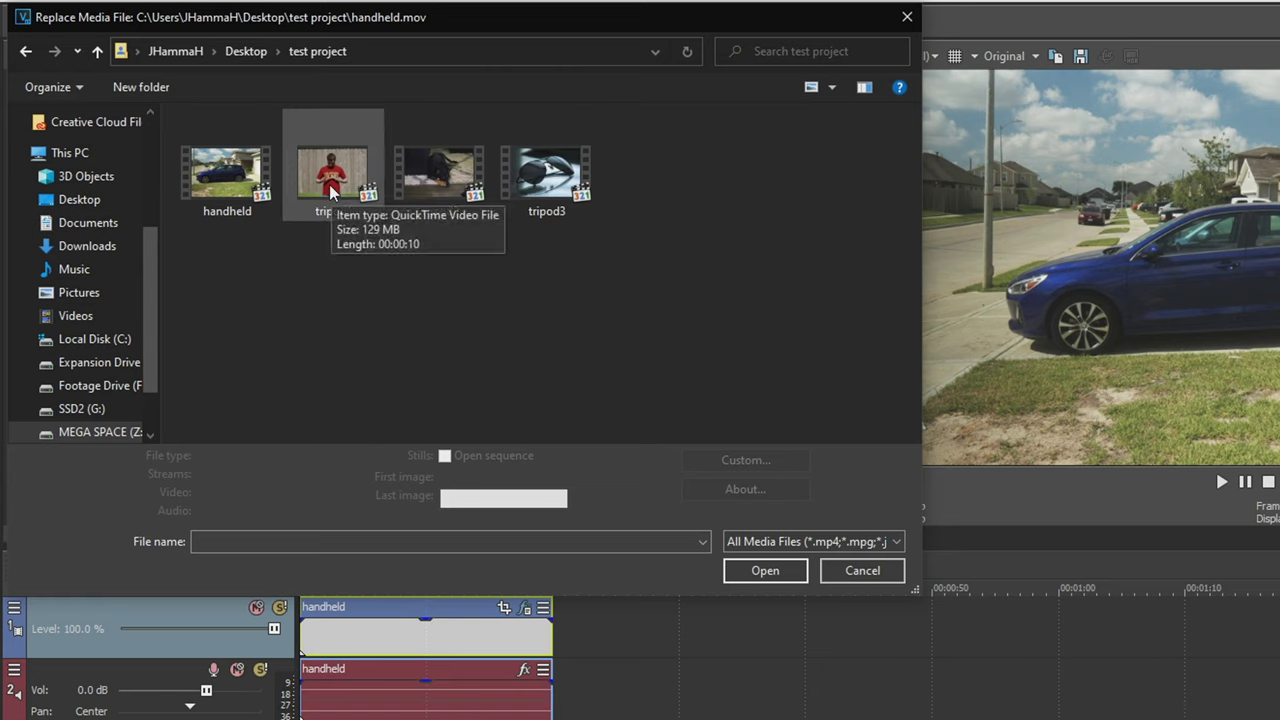
double_click(343, 219)
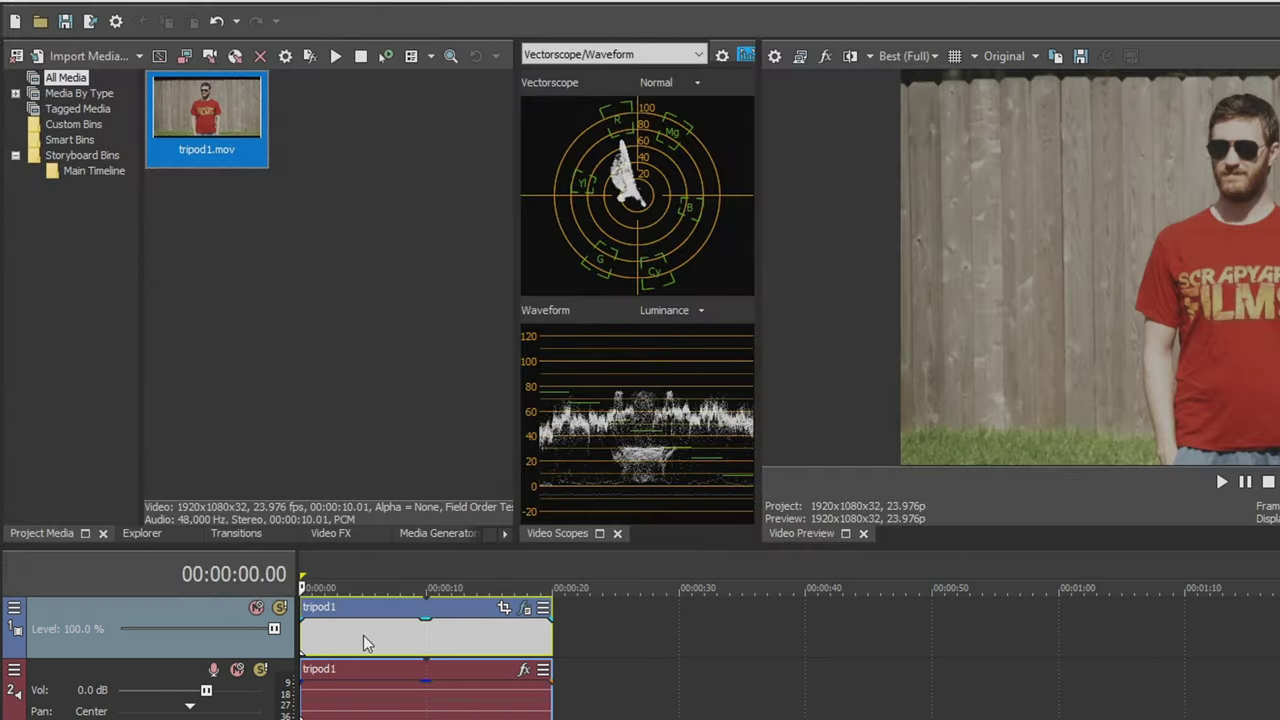
left_click(526, 608)
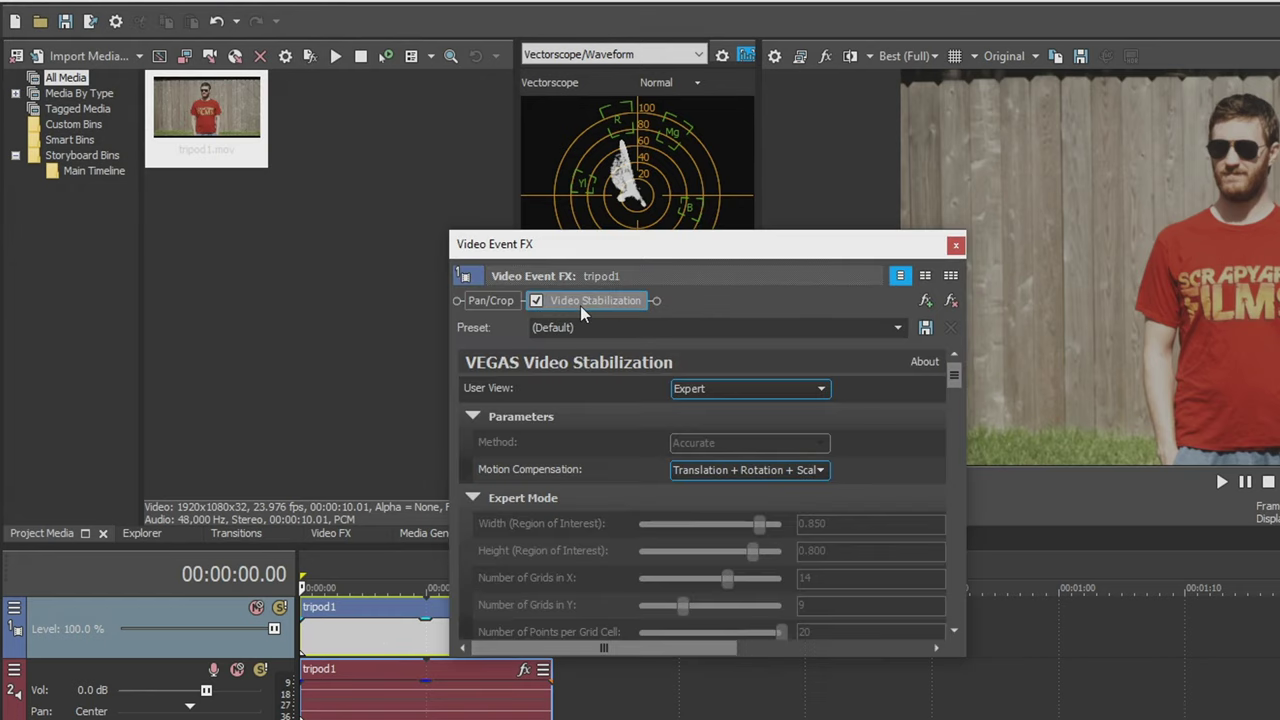
Go back to the parent project.veg and dismiss the finished render report.
left_click(956, 246)
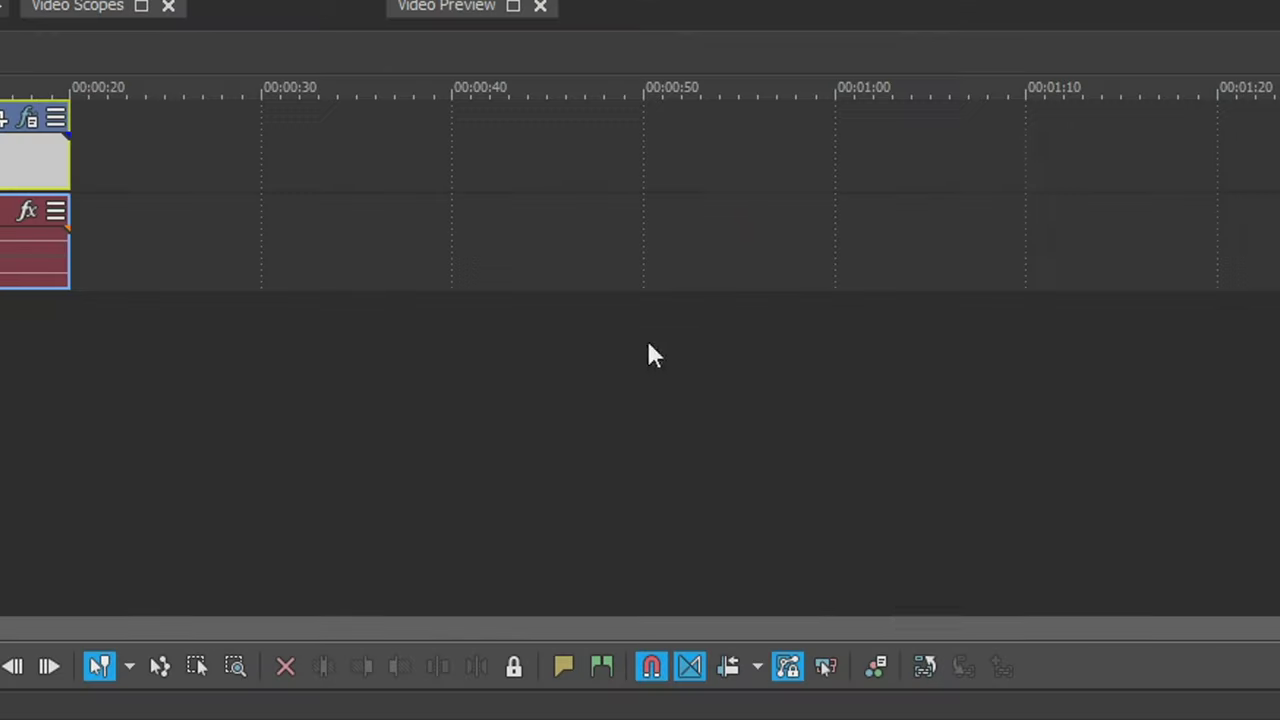
left_click(925, 668)
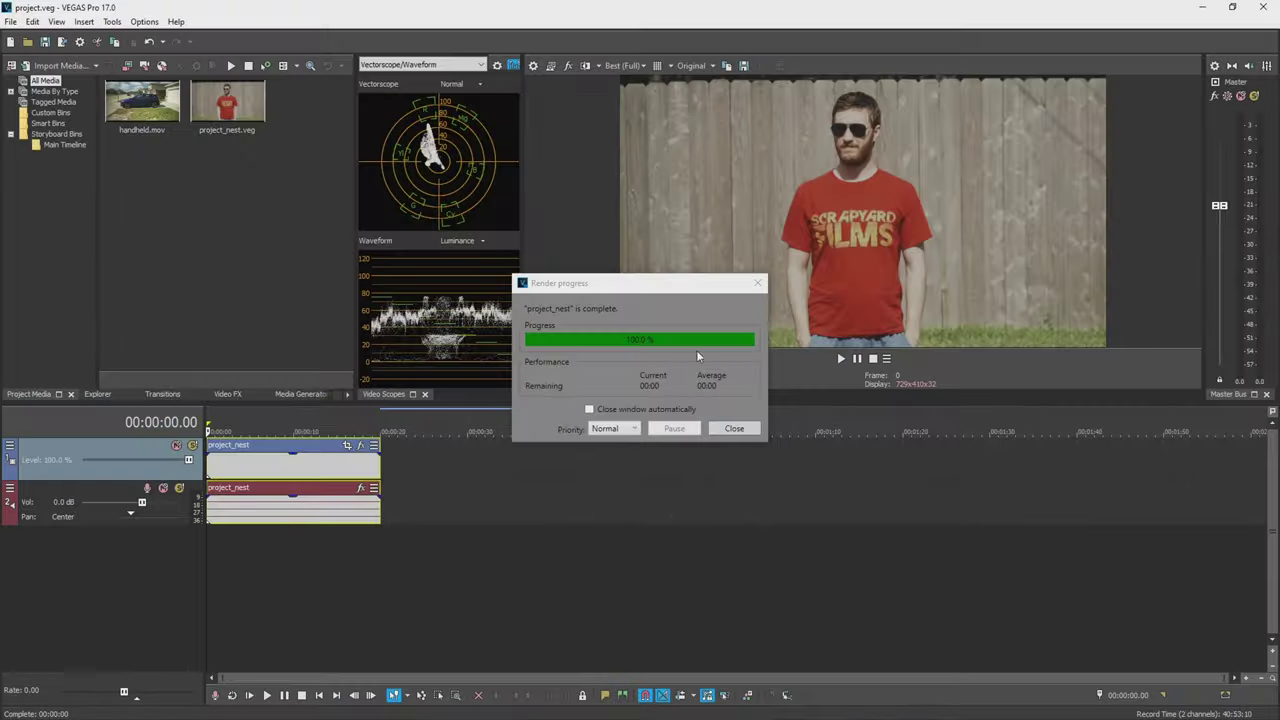
left_click(735, 428)
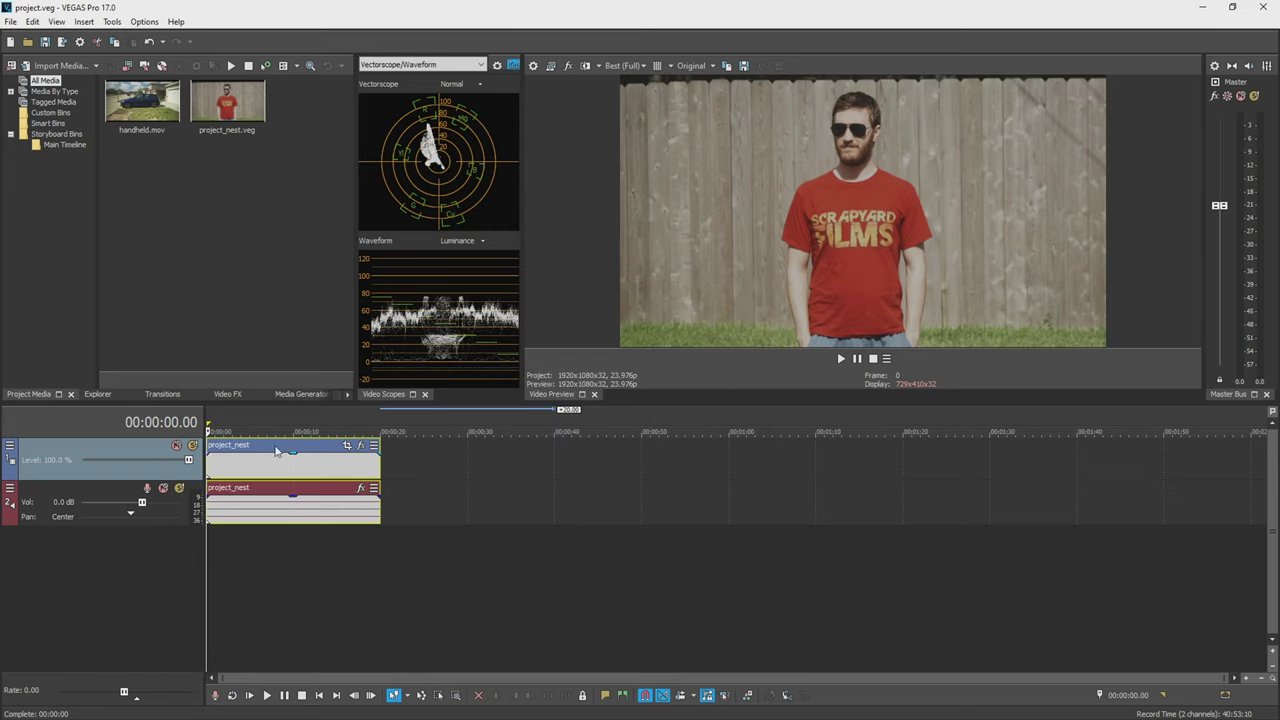
key("space")
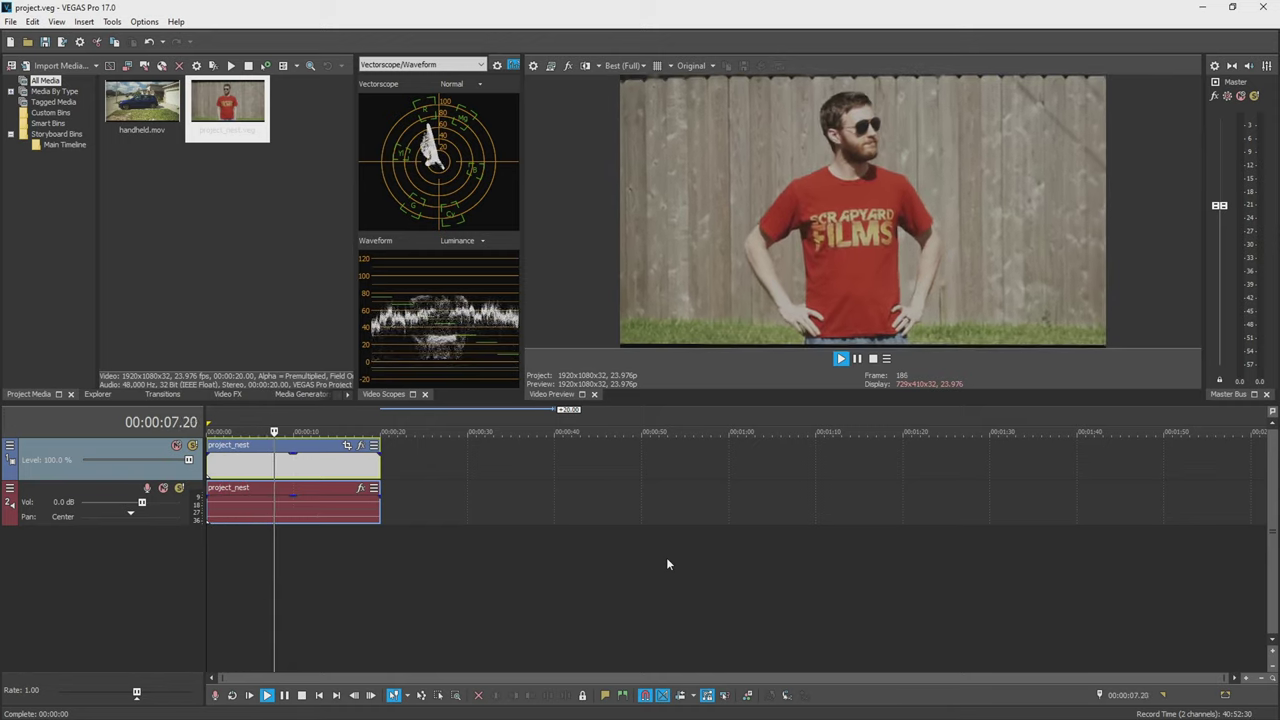
key("space")
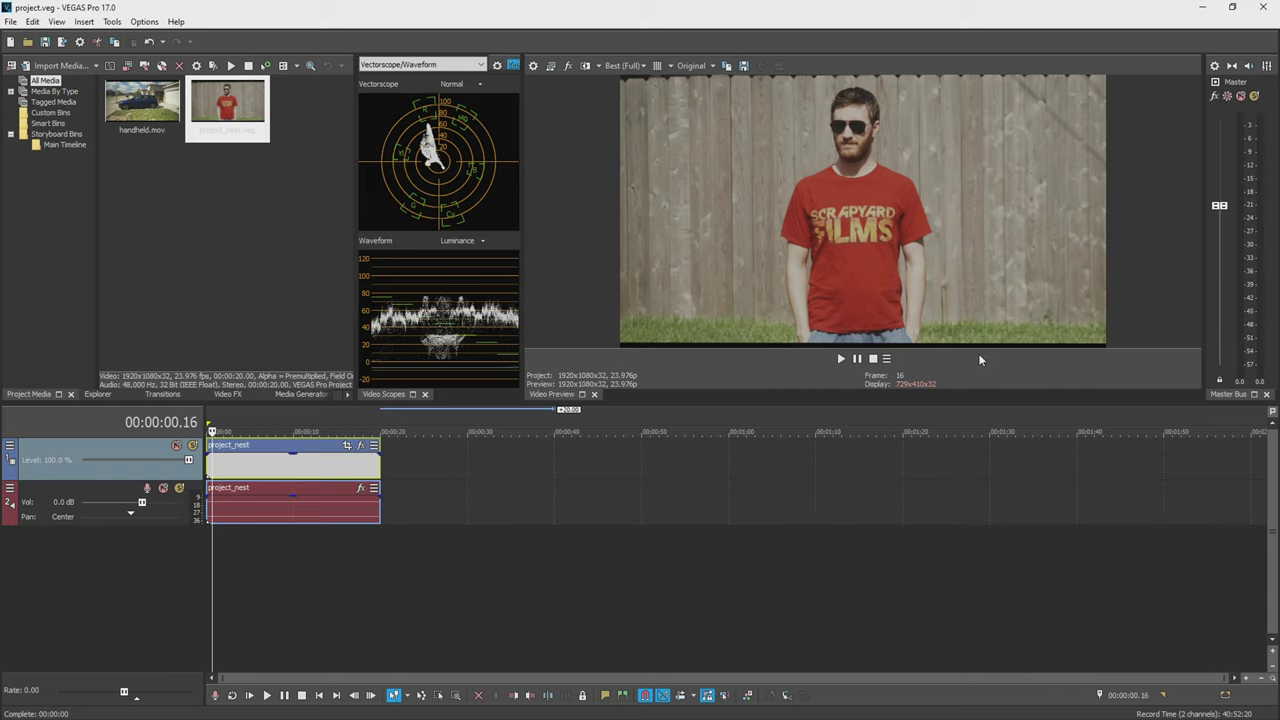
Shrink project_nest's pan/crop frame to 1789.6×1006.7 for a slight zoom, then play it back.
left_click(347, 447)
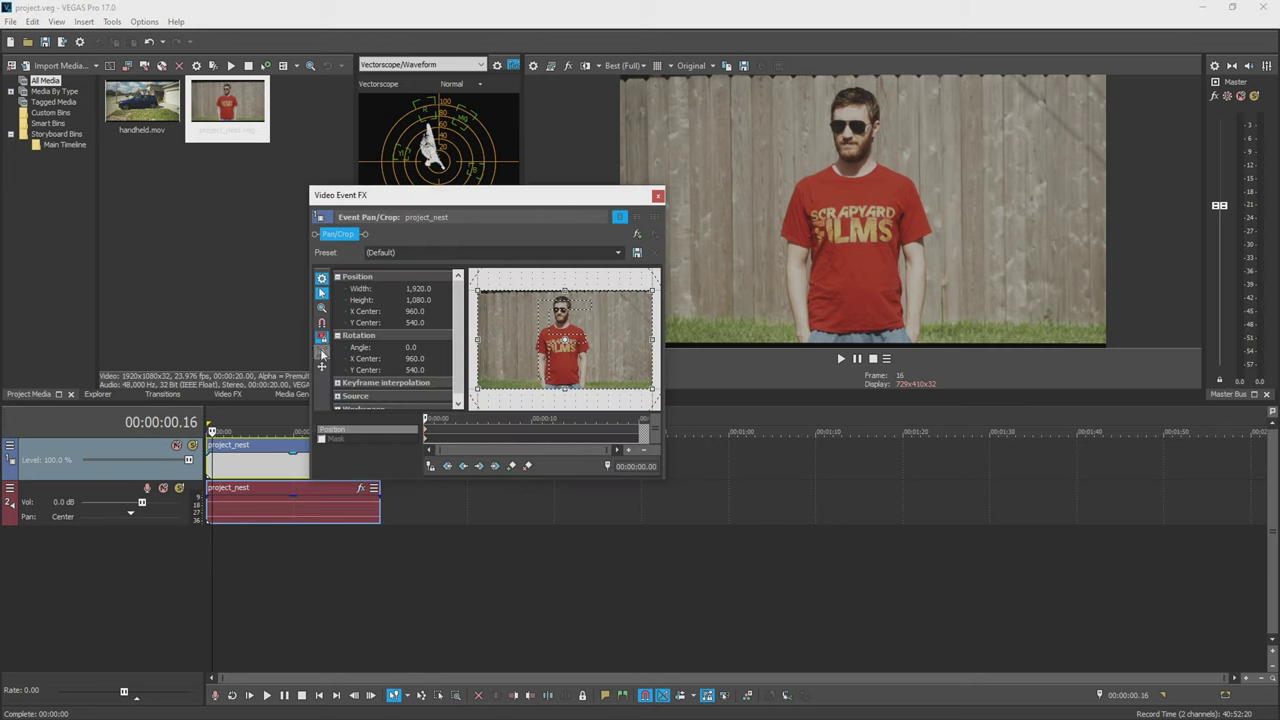
left_click_drag(563, 390, 563, 387)
left_click(658, 196)
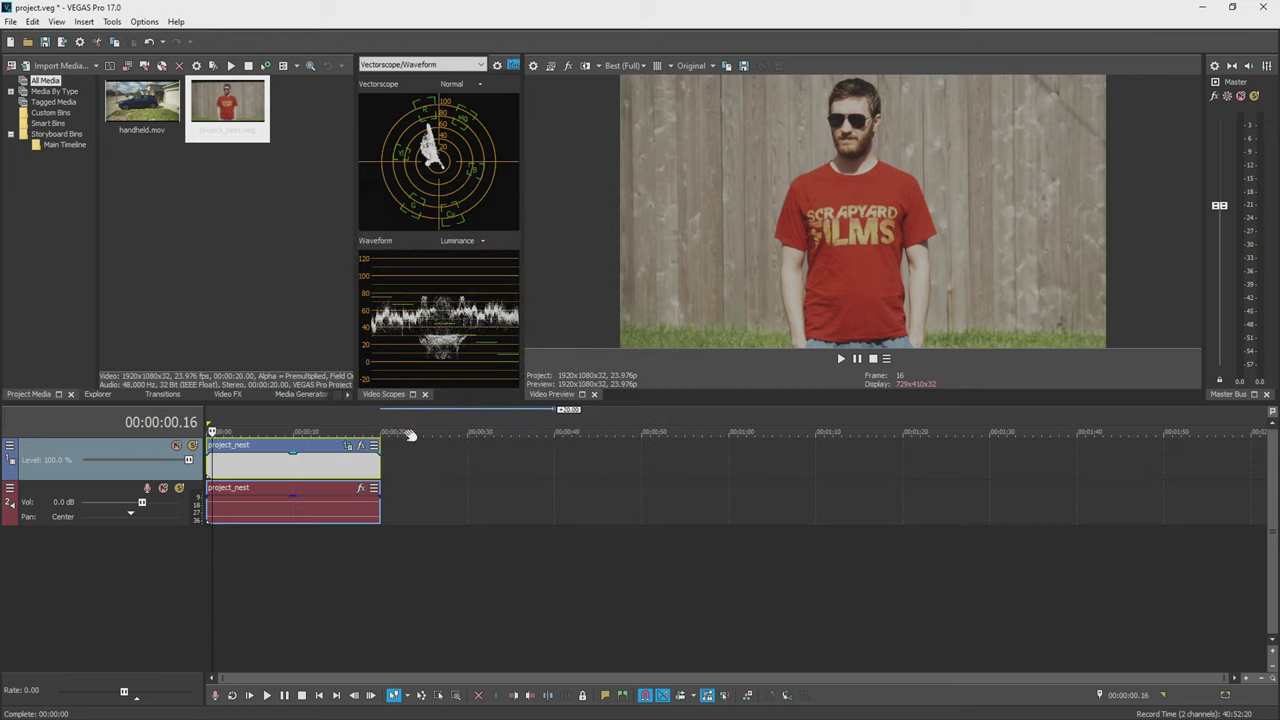
key("space")
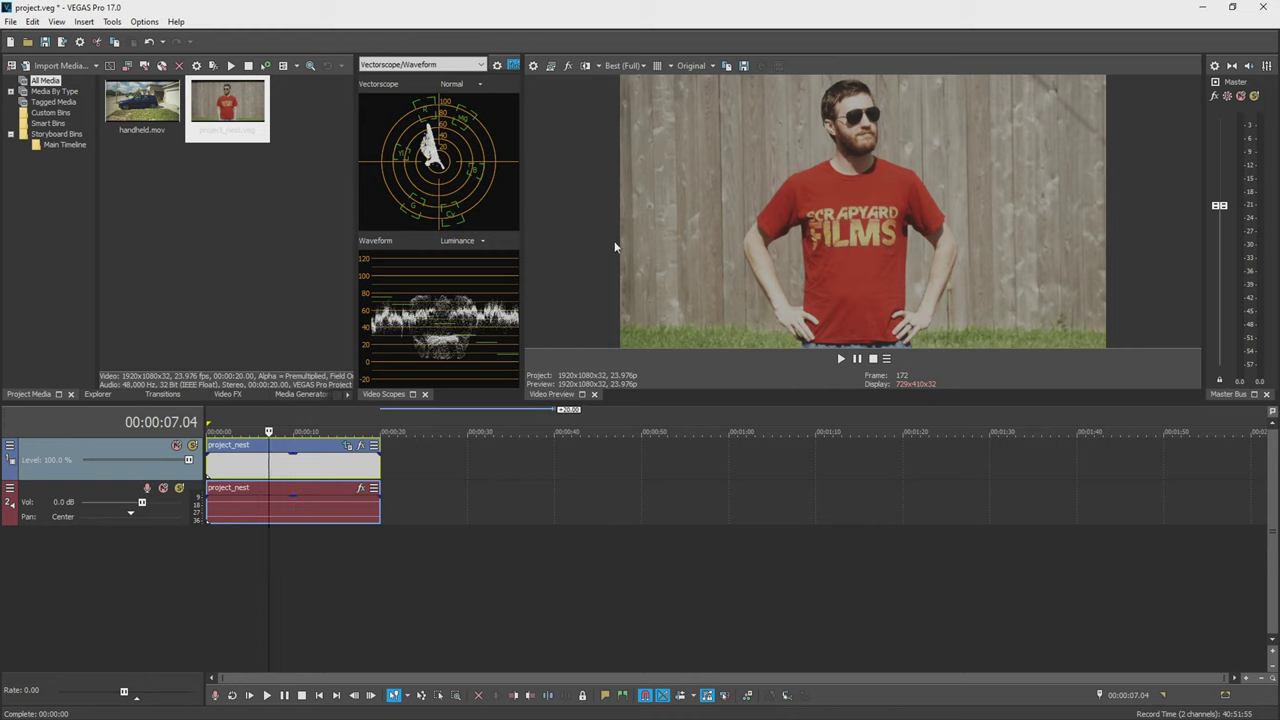
key("ctrl+shift+q")
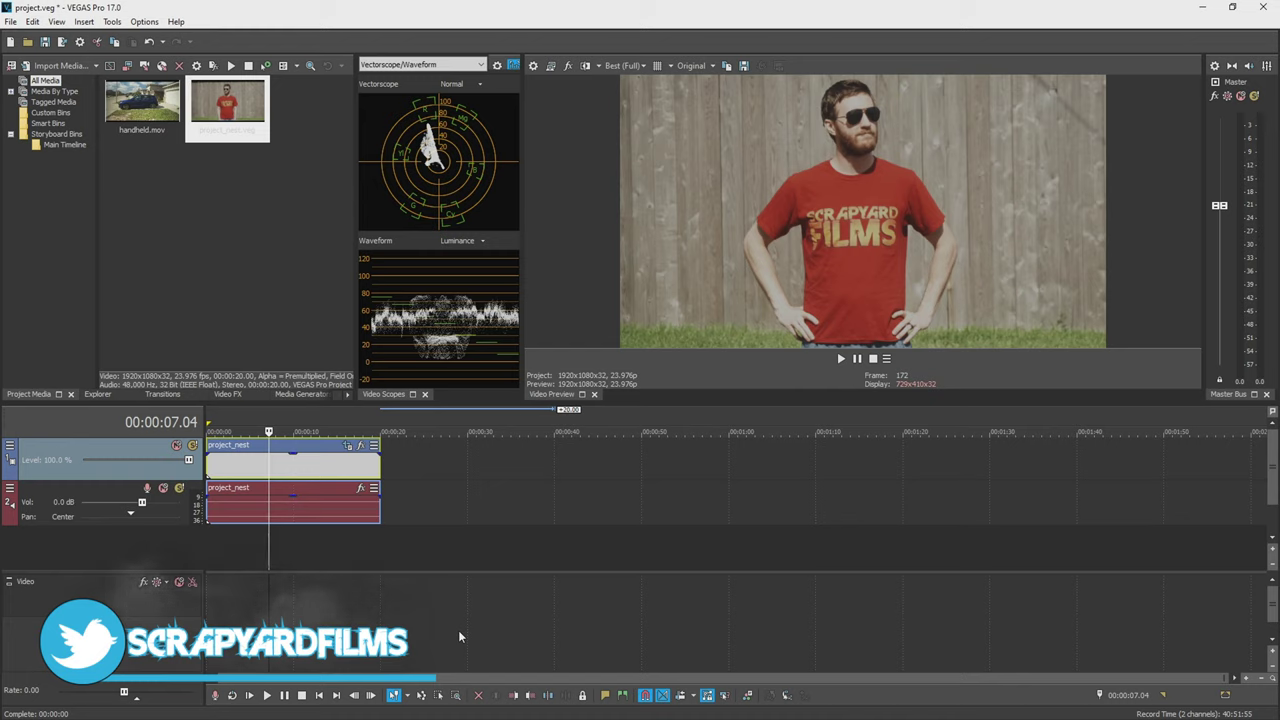
Undo the stray empty video track and list the RSMB presets under Video FX.
key("ctrl+z")
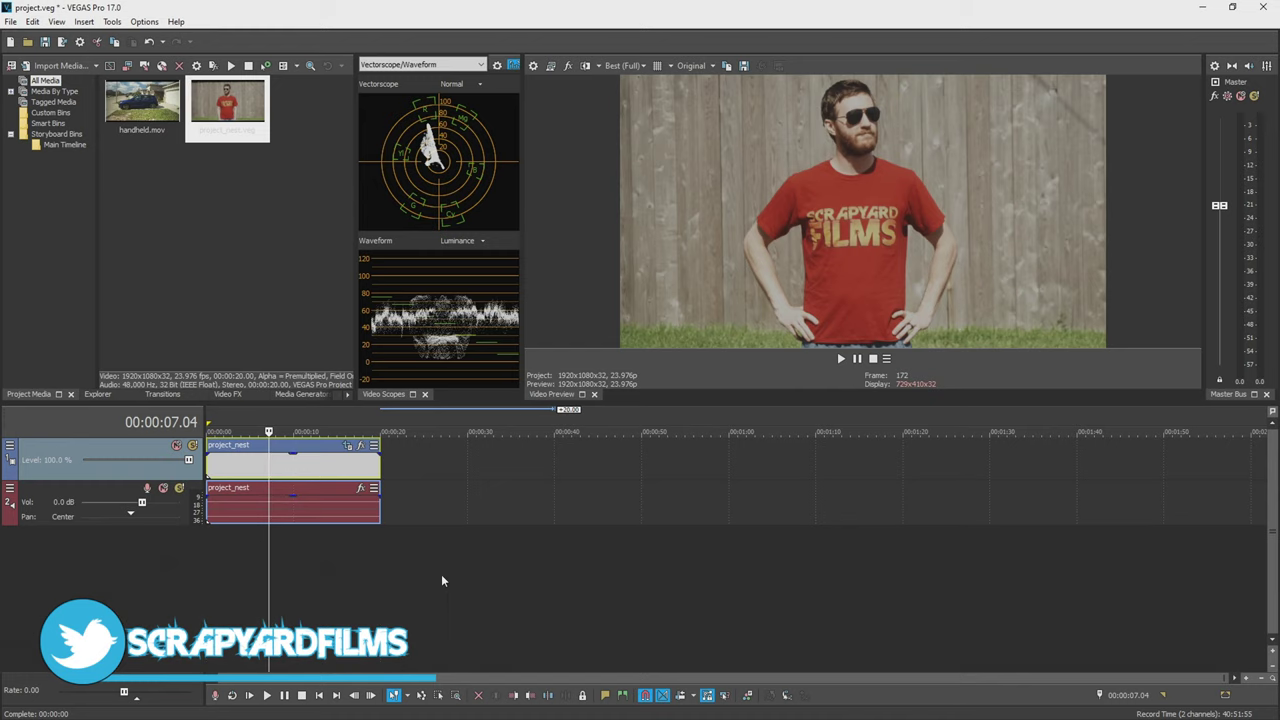
left_click(227, 394)
left_click(52, 369)
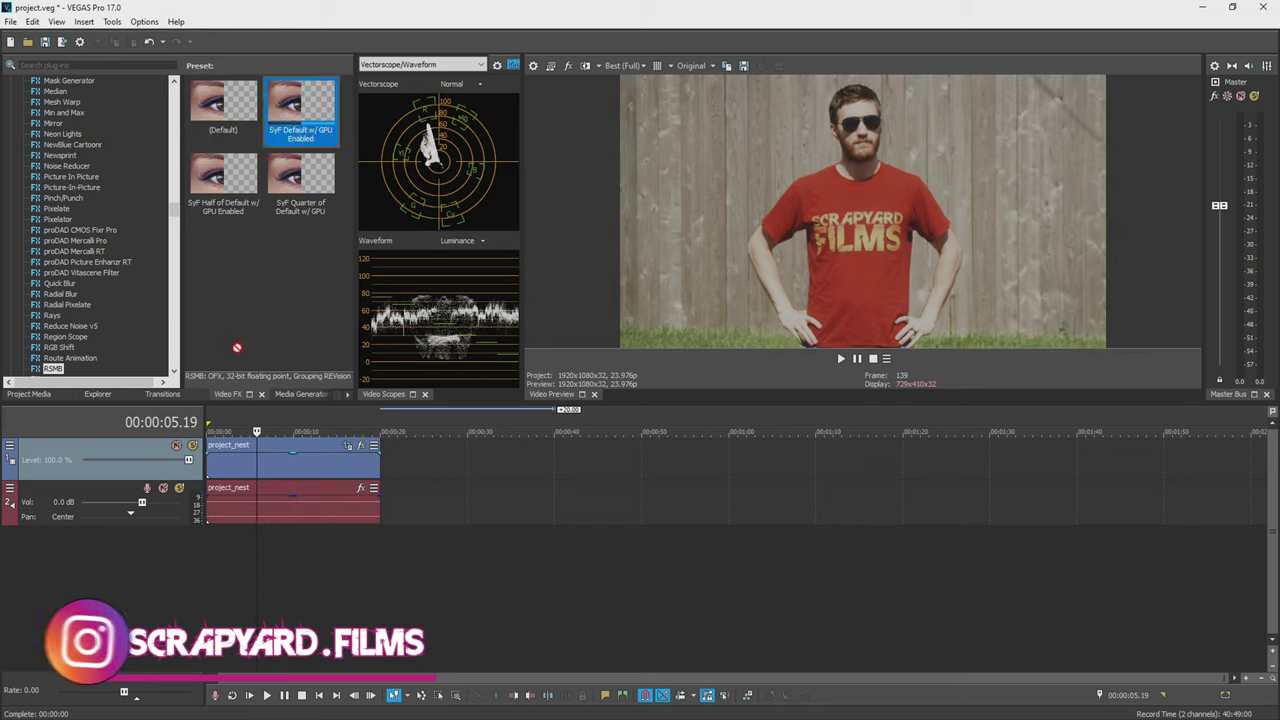
Drop the 'SyF Default w/ GPU Enabled' RSMB preset on project_nest and check it at 00:00:03.00.
left_click_drag(237, 347, 260, 470)
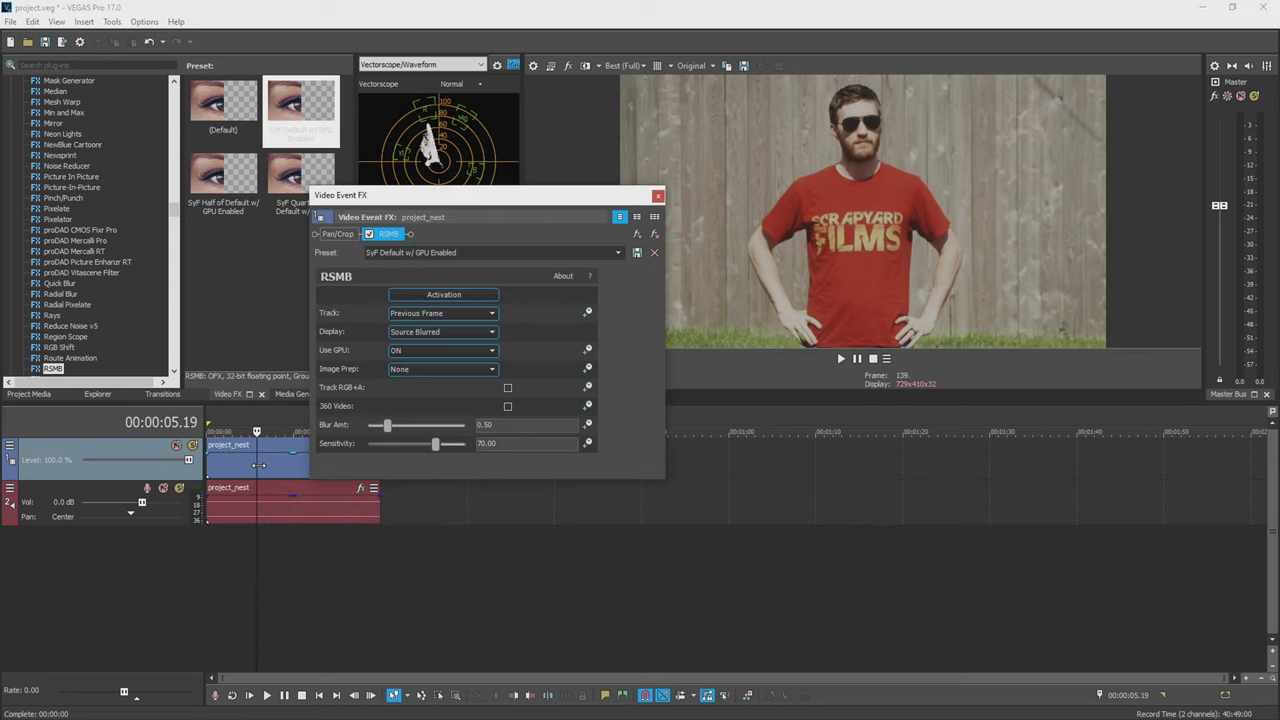
left_click(232, 470)
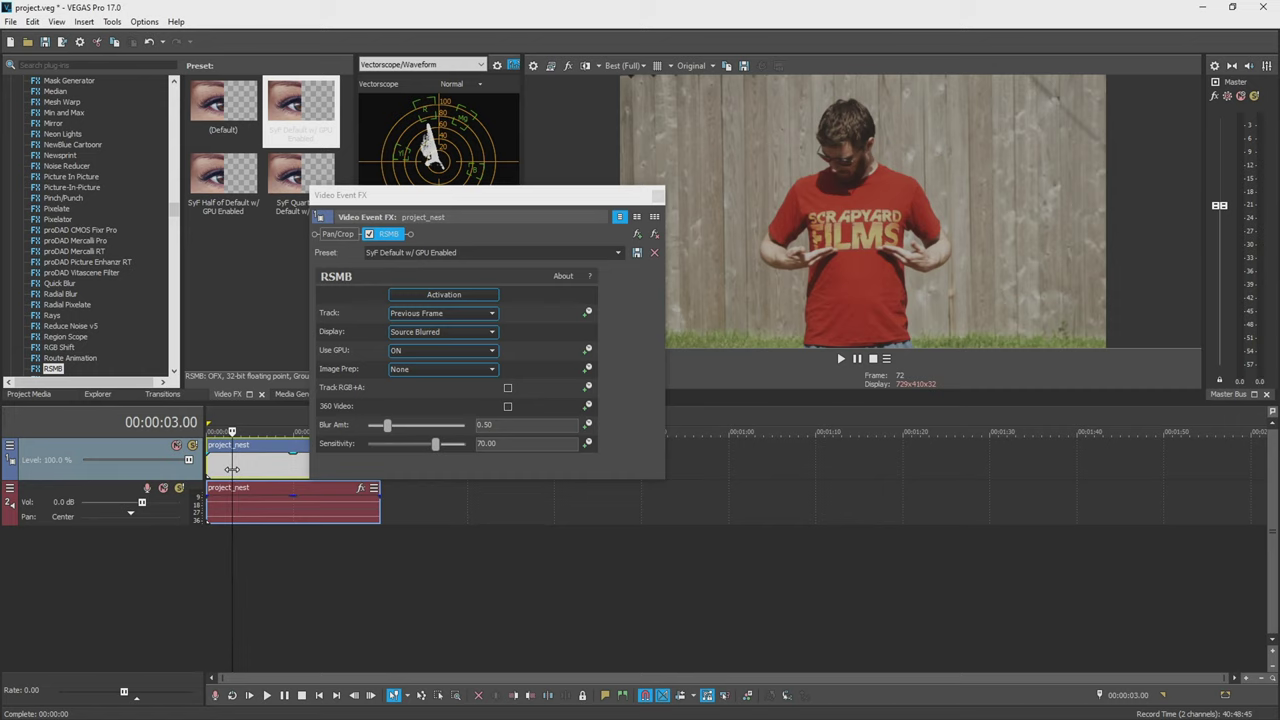